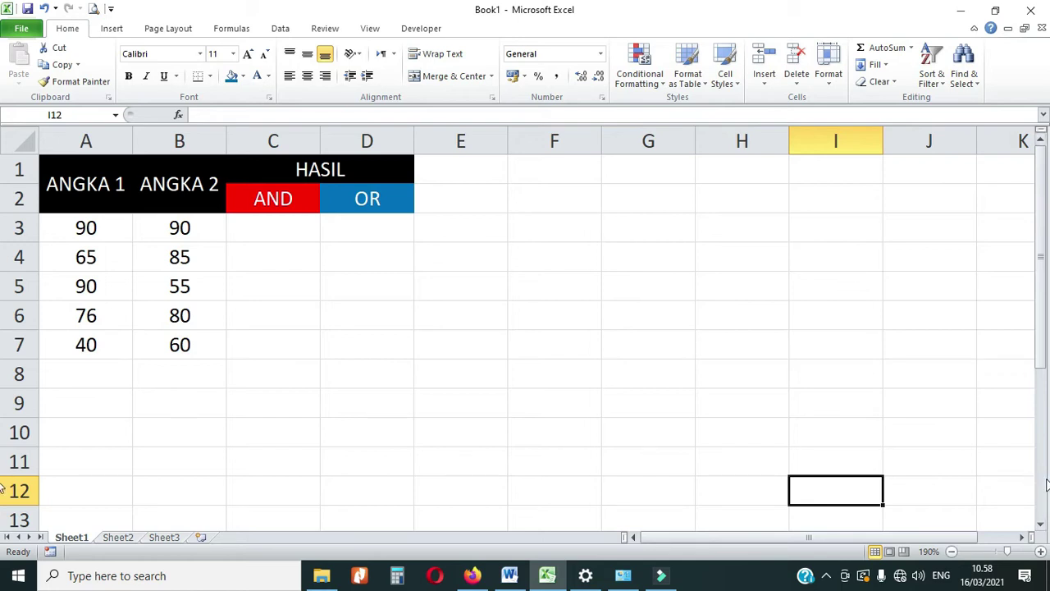
Step: Examine the ANGKA 1 values in A3:A7 and the ANGKA 2 values in B3:B7
left_click(1041, 552)
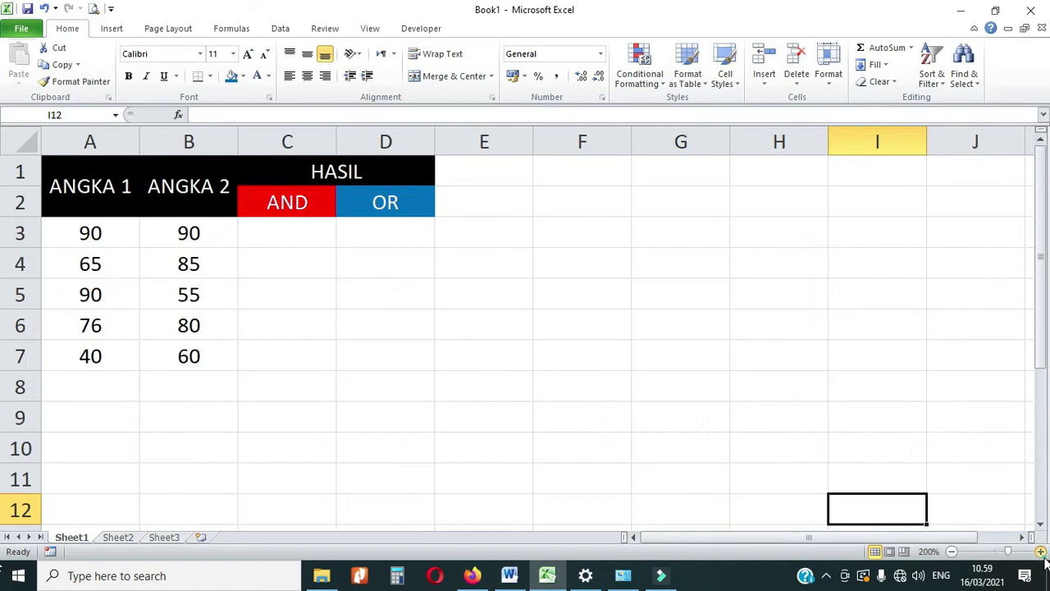
left_click(1041, 552)
left_click_drag(1041, 325, 1042, 297)
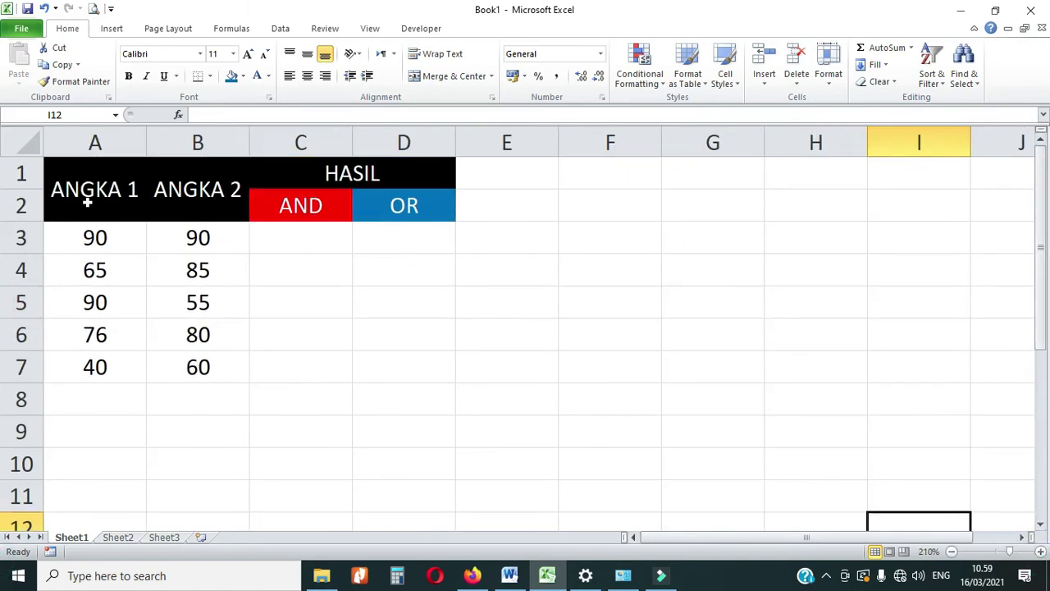
left_click_drag(87, 239, 89, 359)
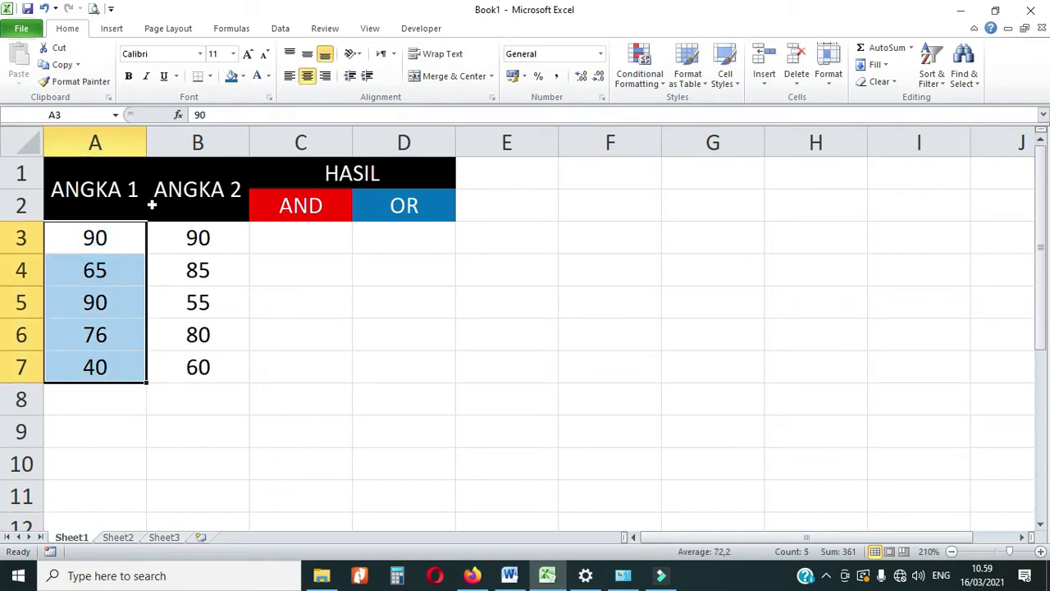
left_click_drag(108, 244, 96, 358)
left_click_drag(181, 246, 200, 359)
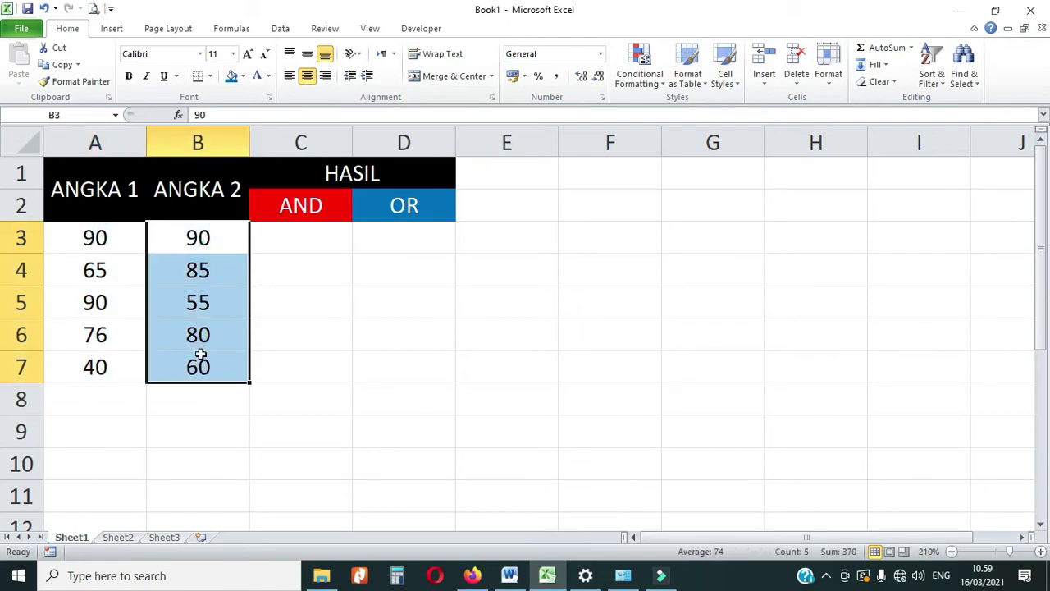
Step: Begin a formula in C3 with an AND test nested inside IF, referencing A3 first: =IF(AND(A3
left_click(293, 239)
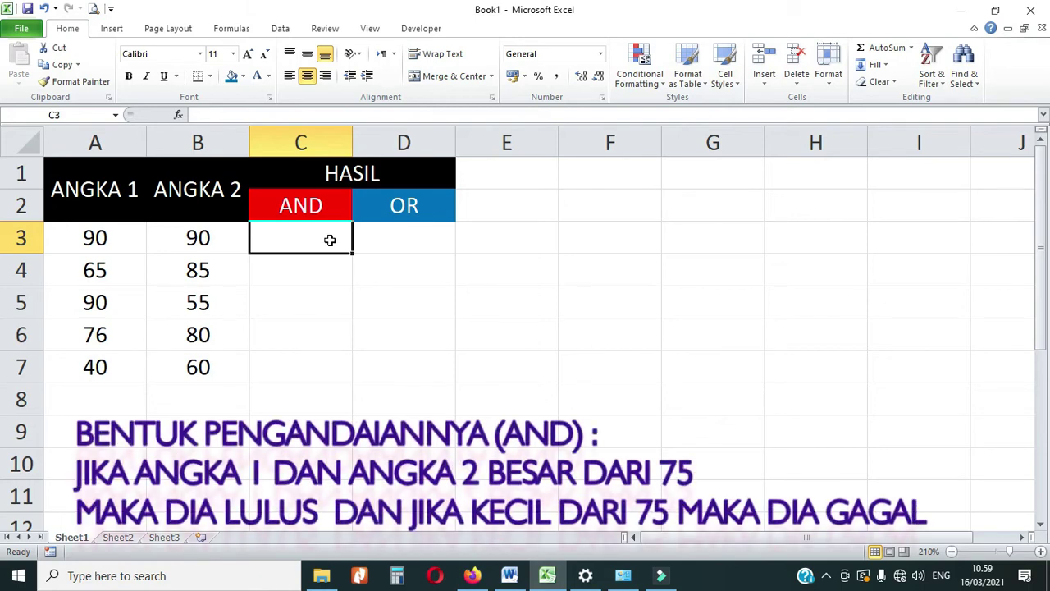
type("=")
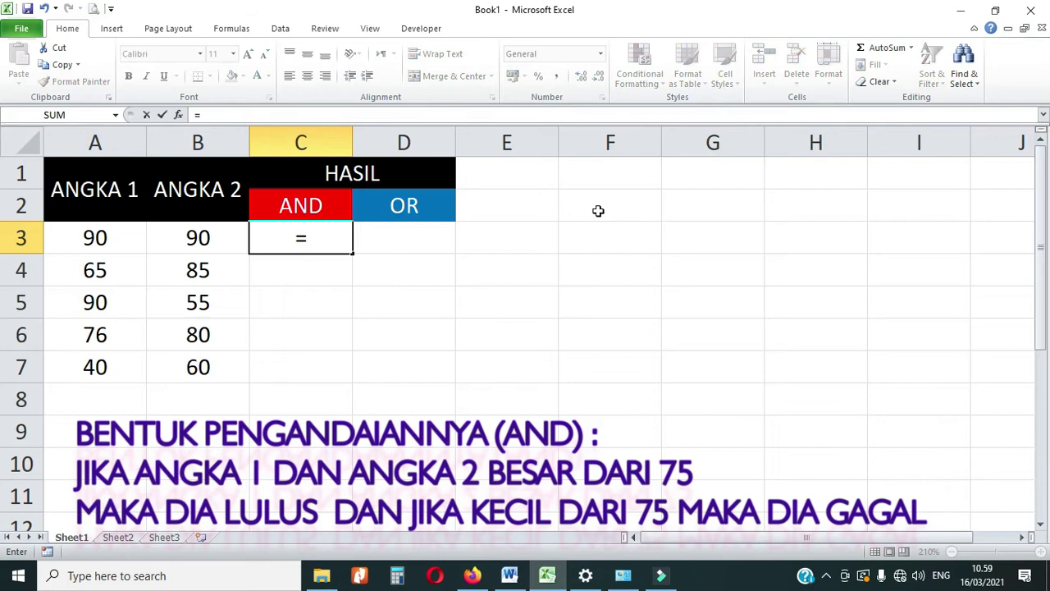
type("IF(")
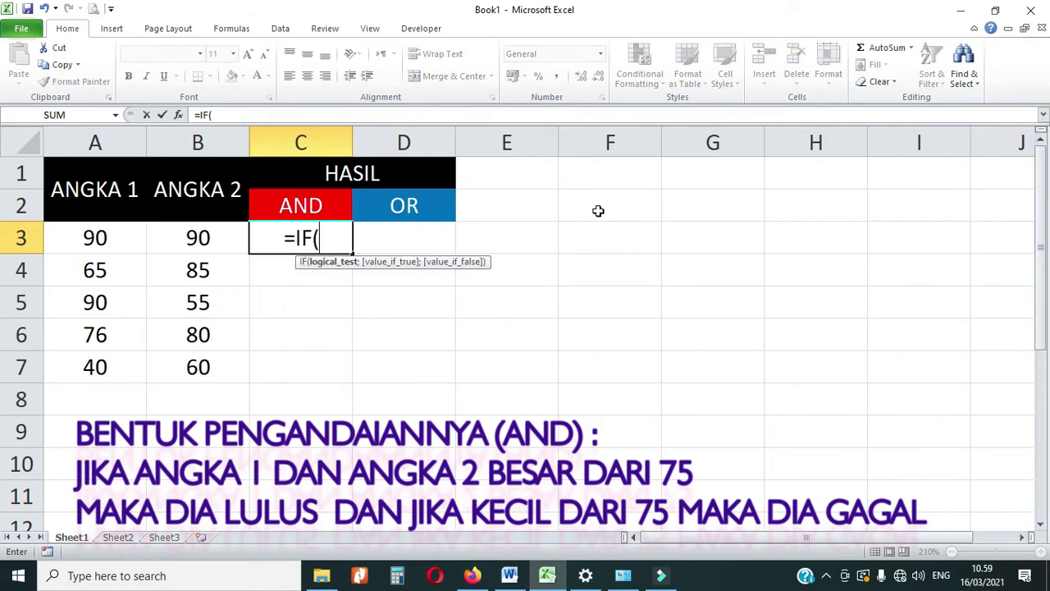
type("AND")
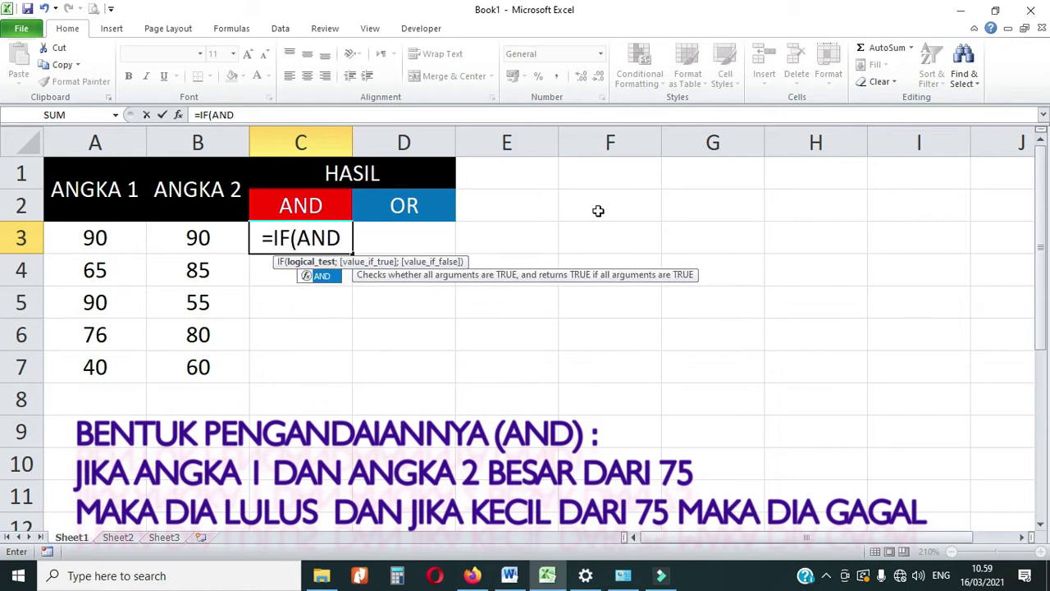
type("(")
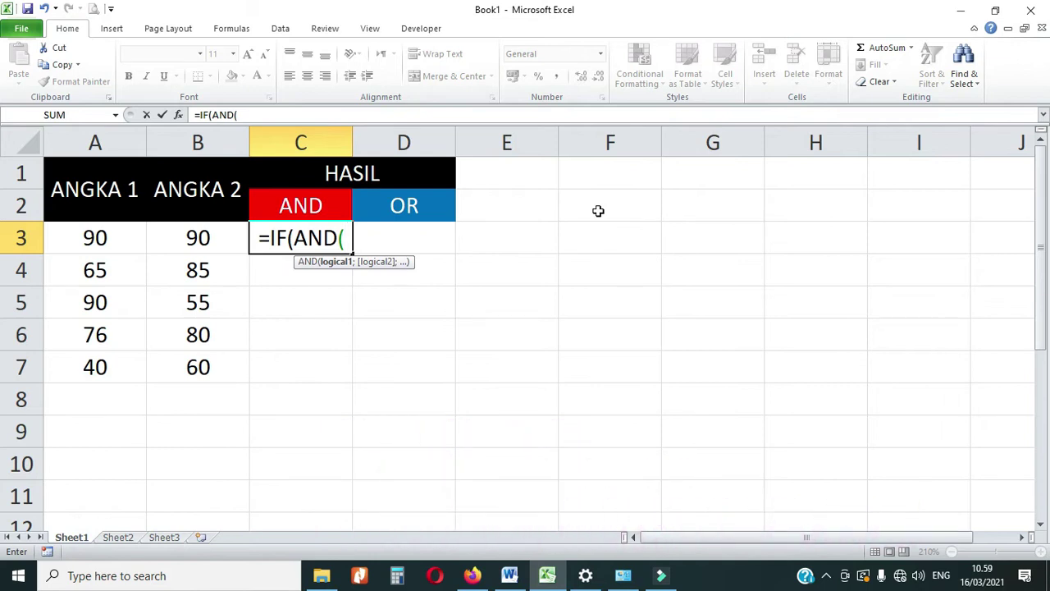
type("A3")
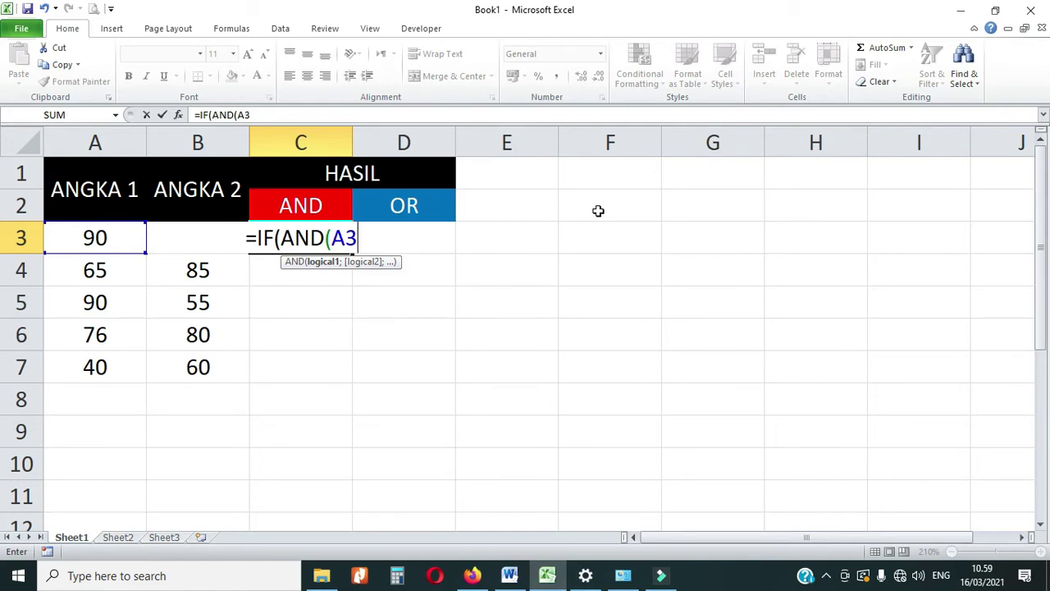
type(".")
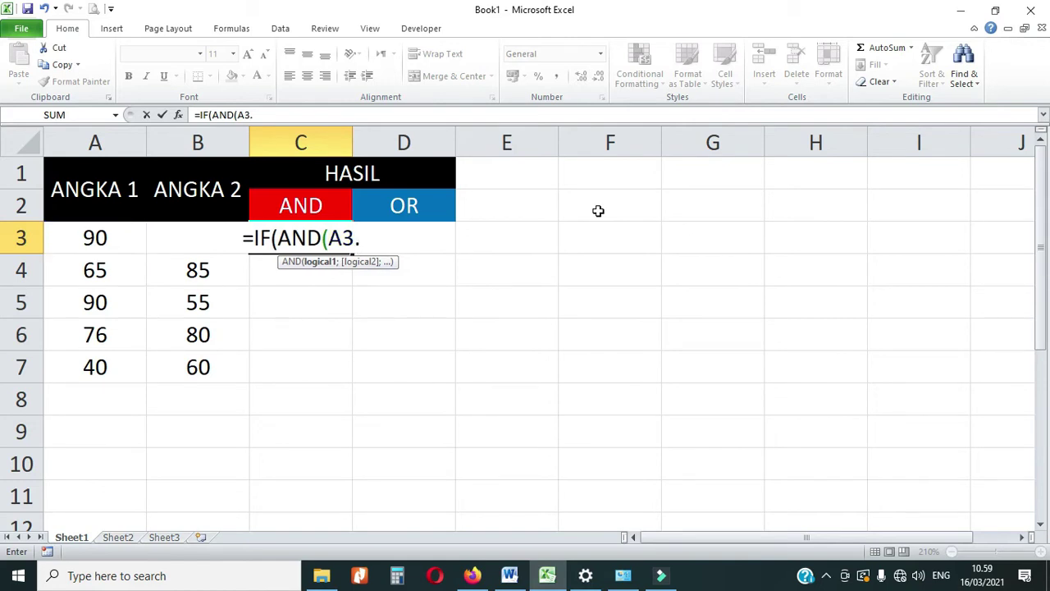
type("75")
key("BackSpace")
key("BackSpace")
key("BackSpace")
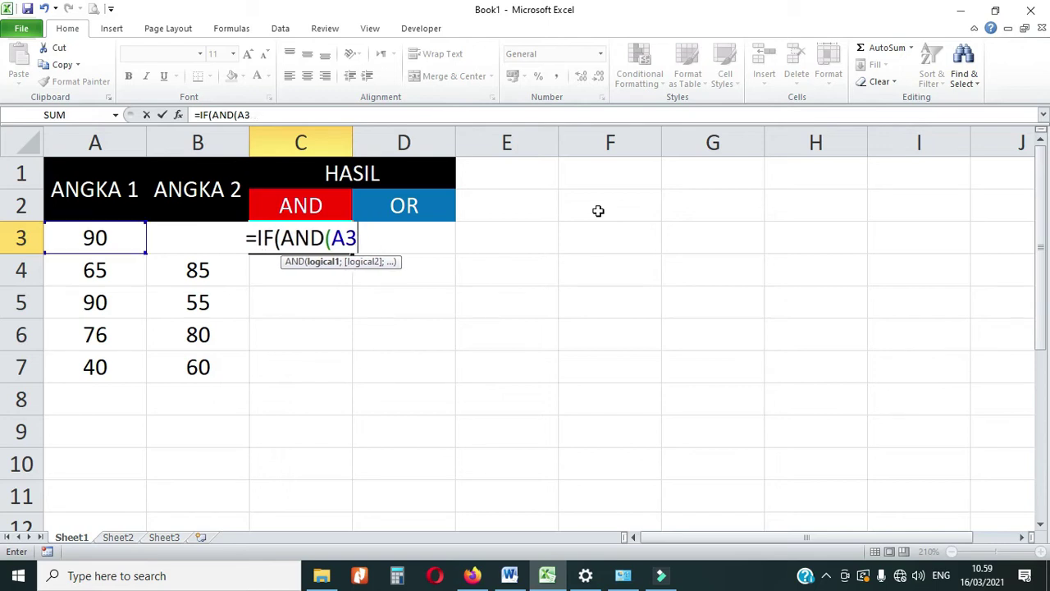
Step: Complete the AND conditions in the C3 formula so that they read A3>75;B3>75
type(">")
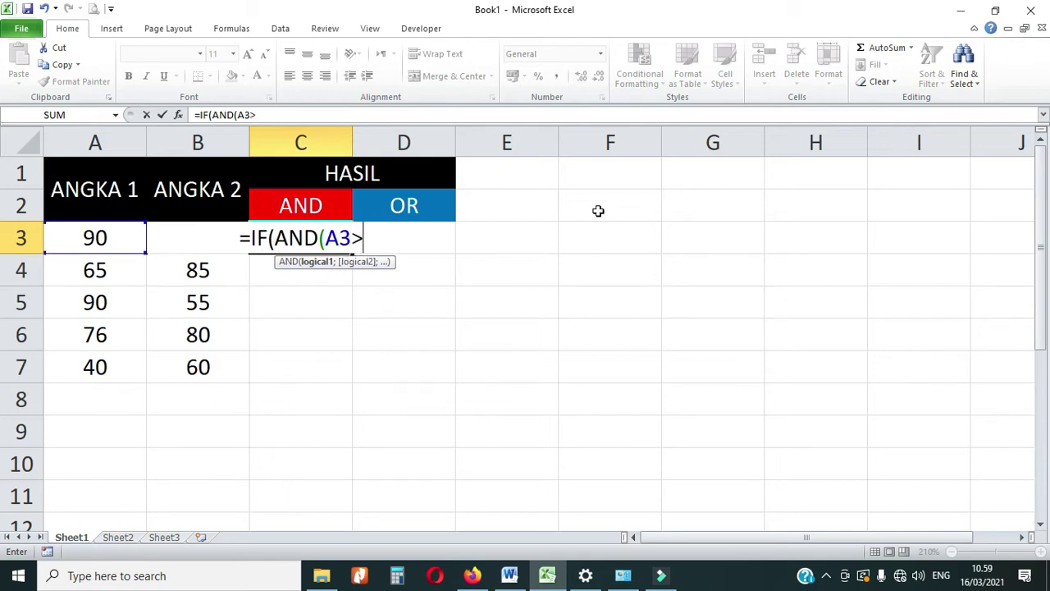
type("75")
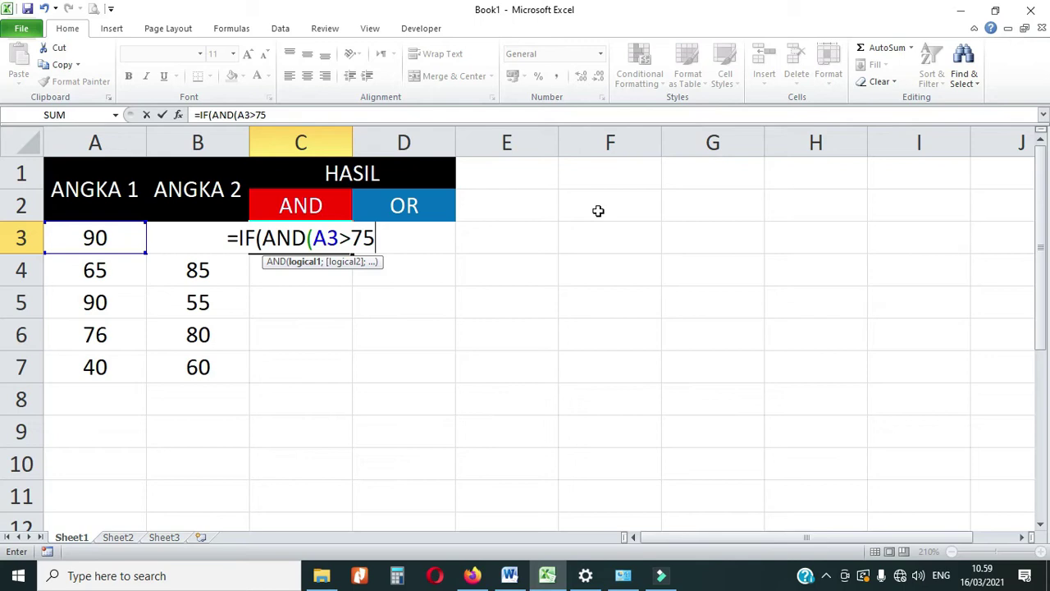
type(";")
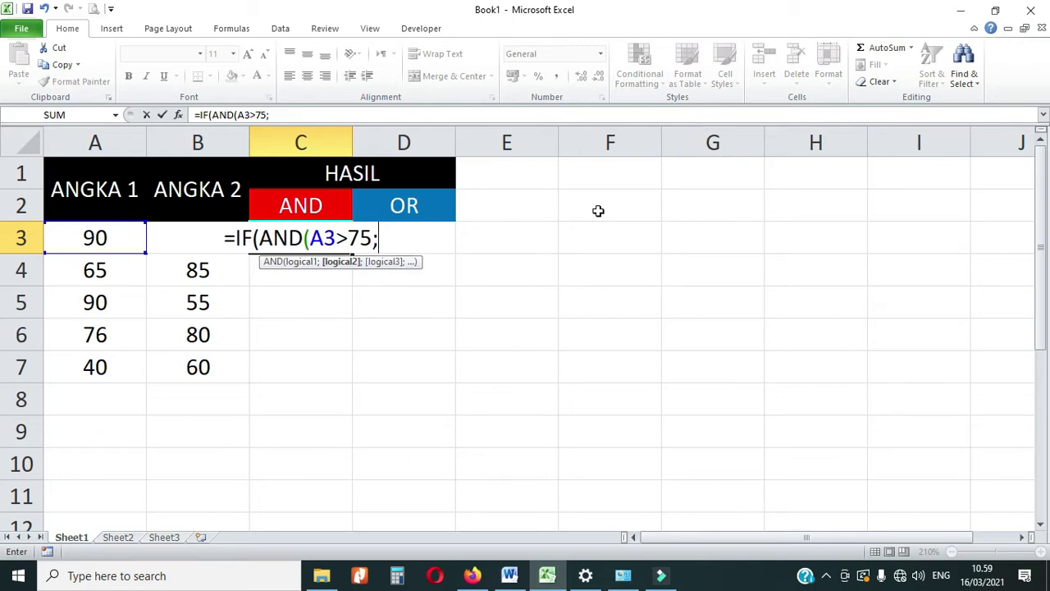
type("B")
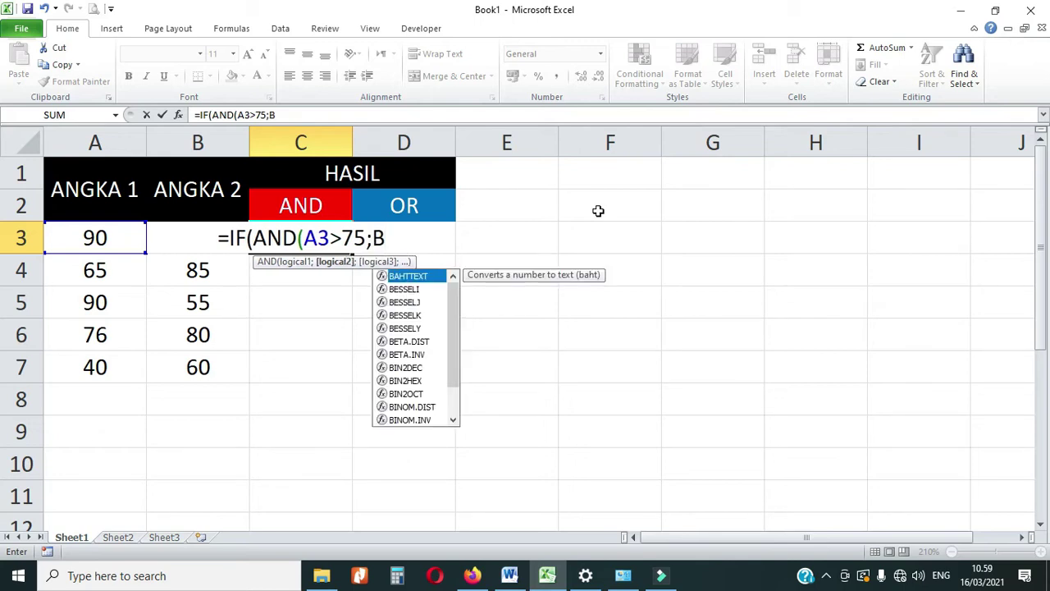
type("3")
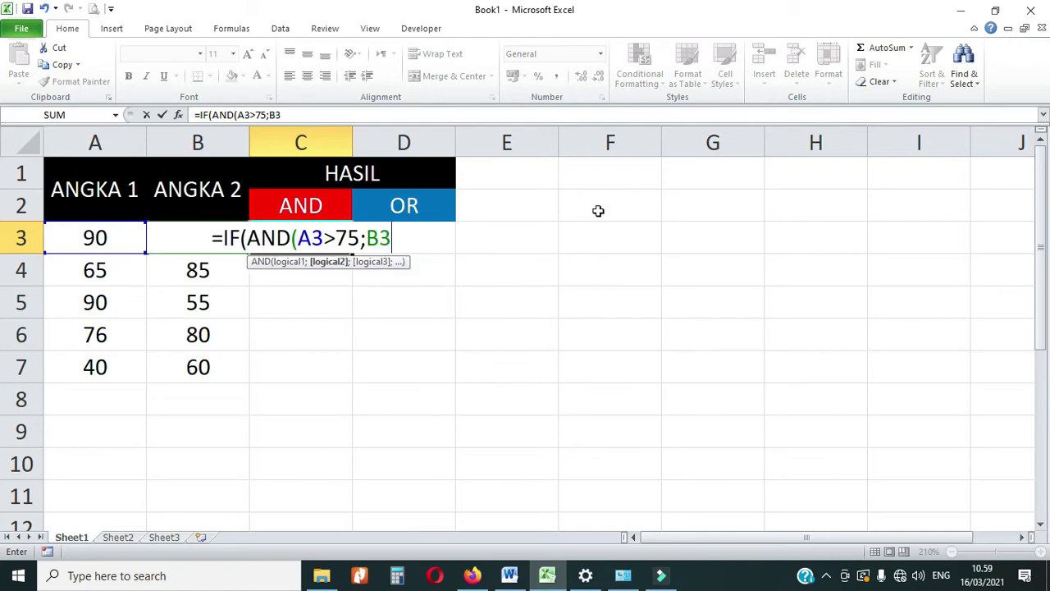
type(">75")
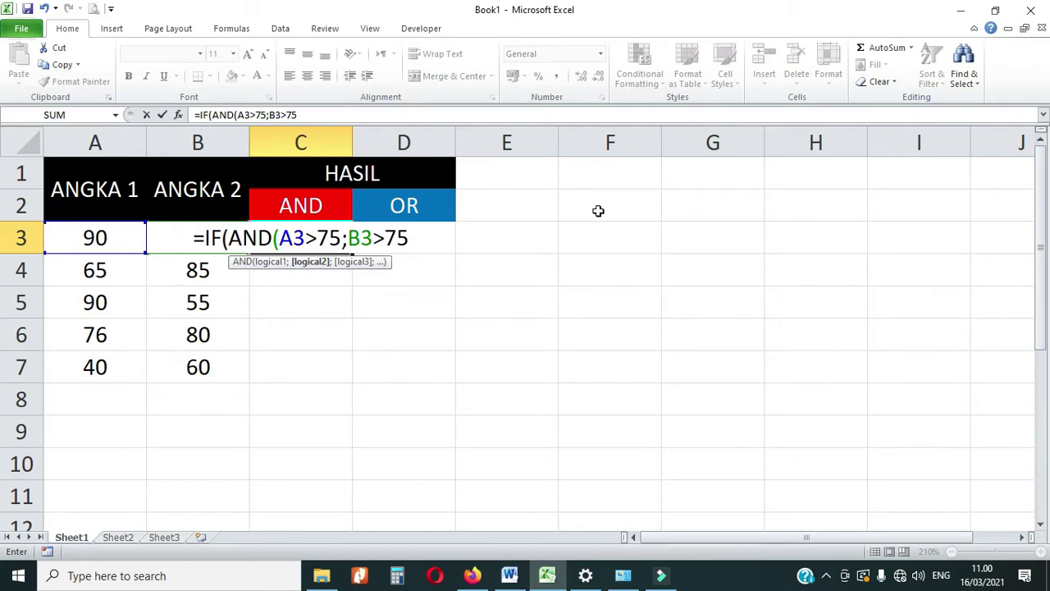
Step: Close the AND test, add "LULUS" as the true result and "GAGAL" as the false result, and enter the C3 formula
type(");")
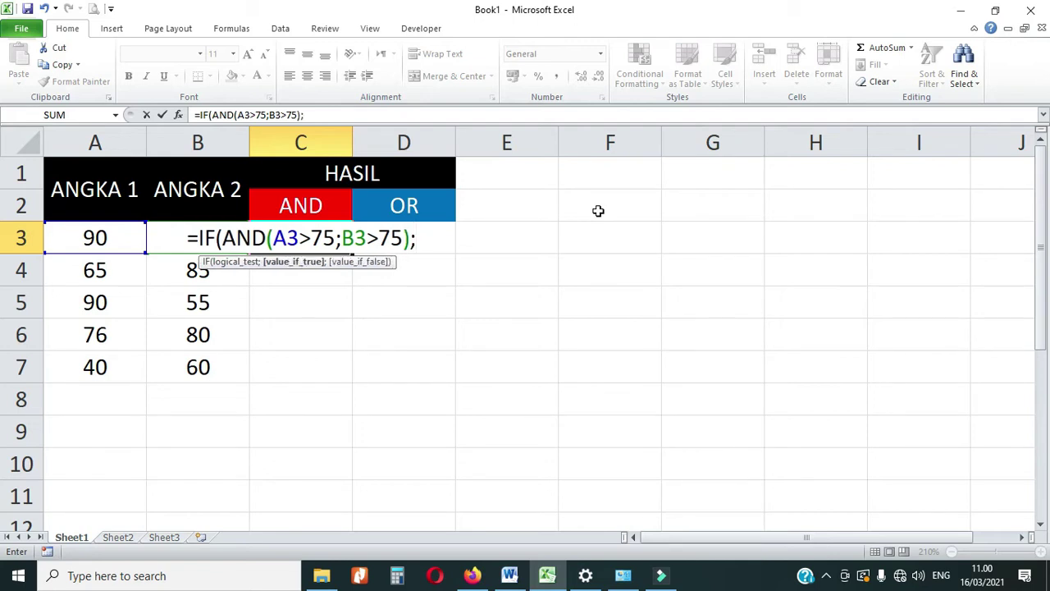
type("\"")
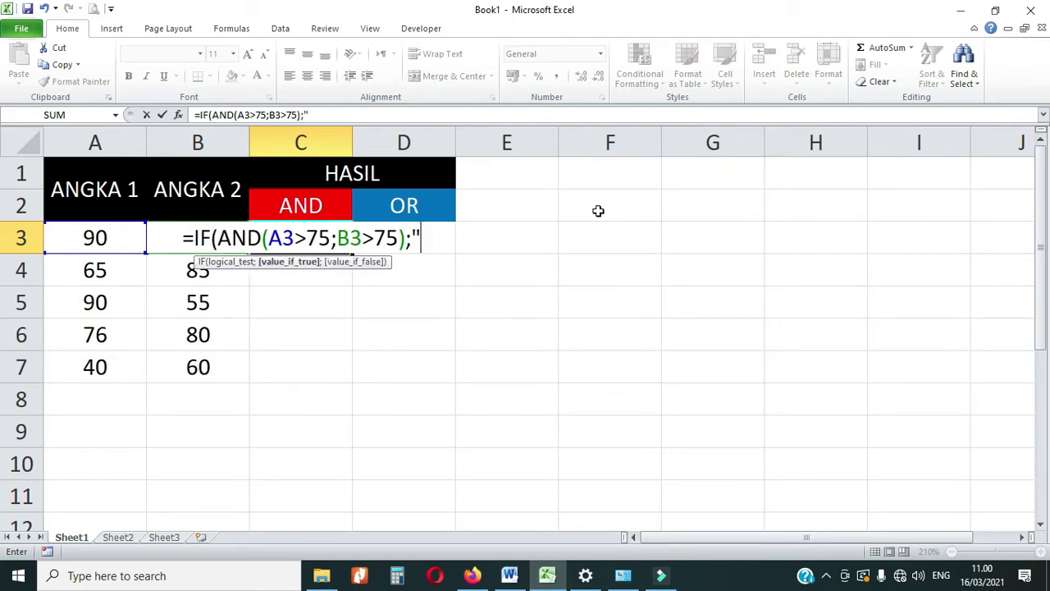
type("LULUS\"")
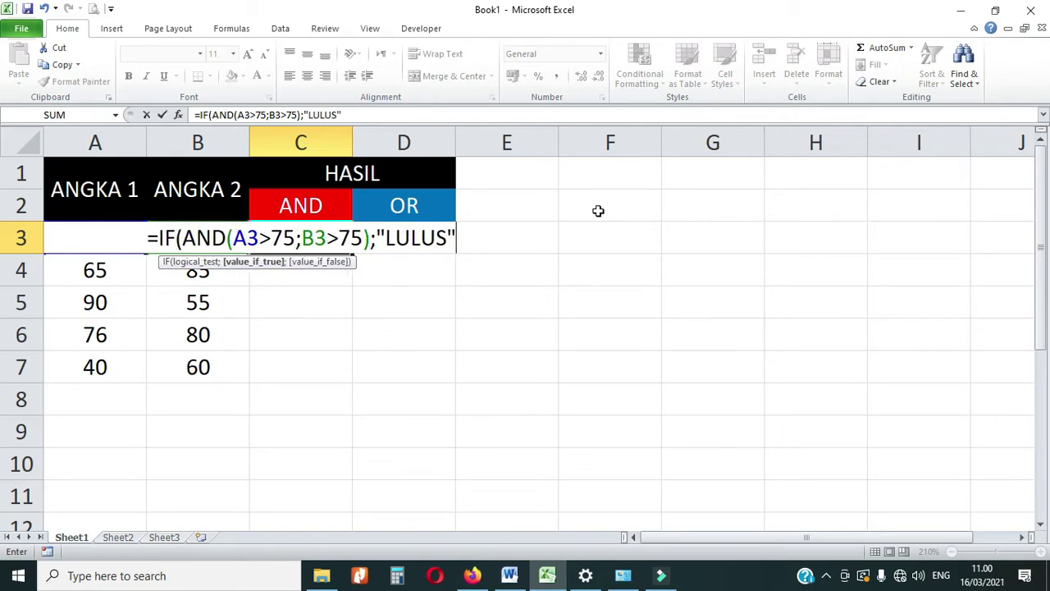
type(";")
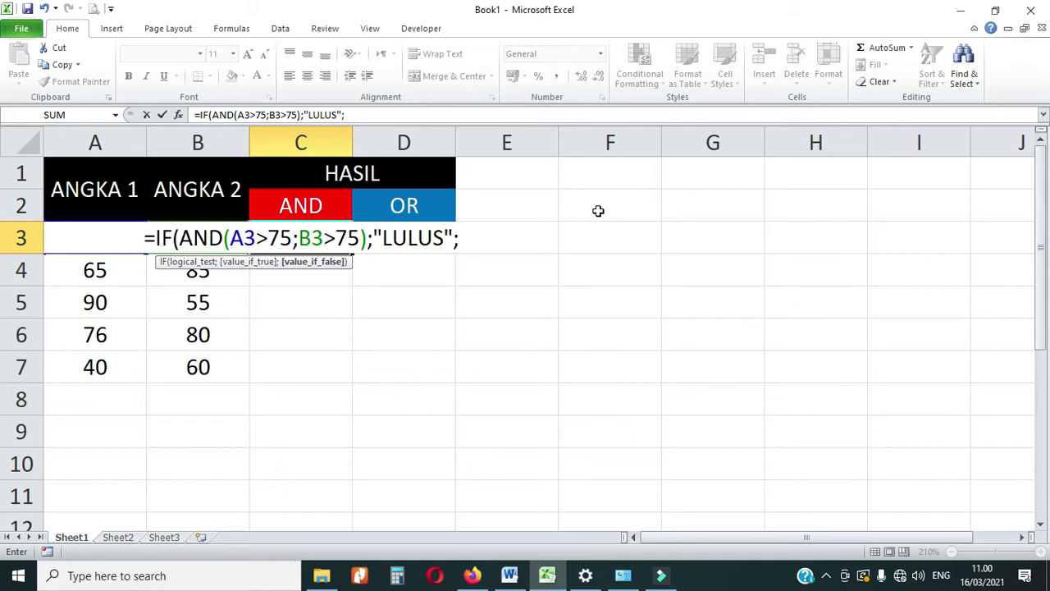
type("\"GAGAL\"")
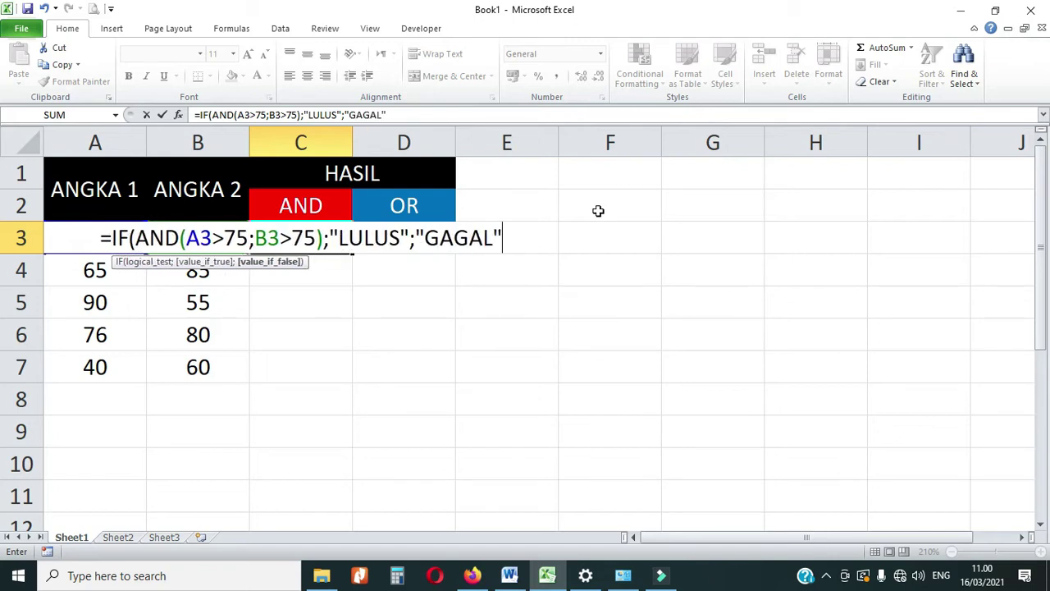
type(")")
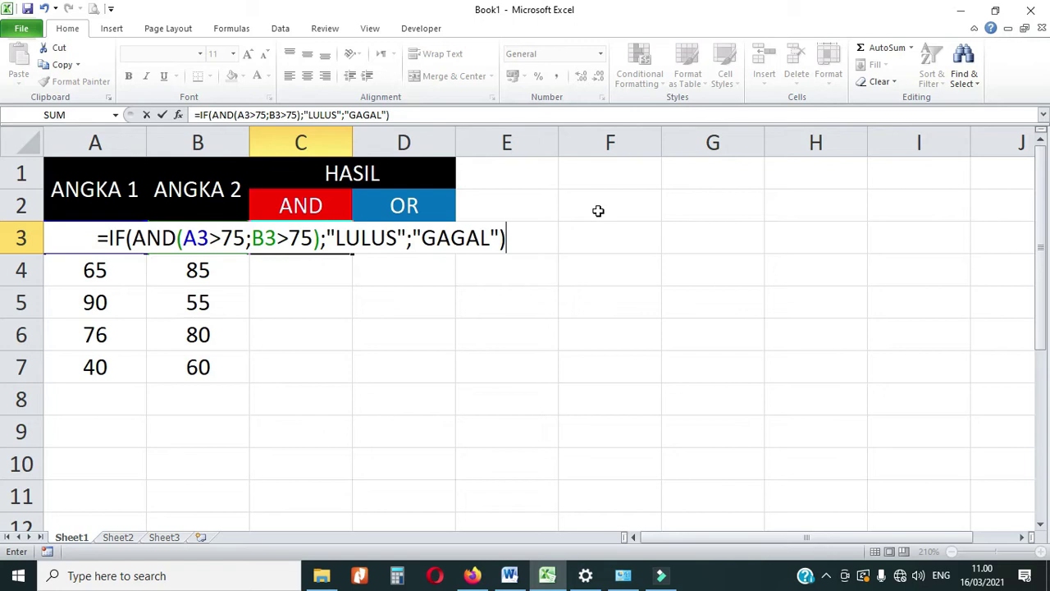
key("Return")
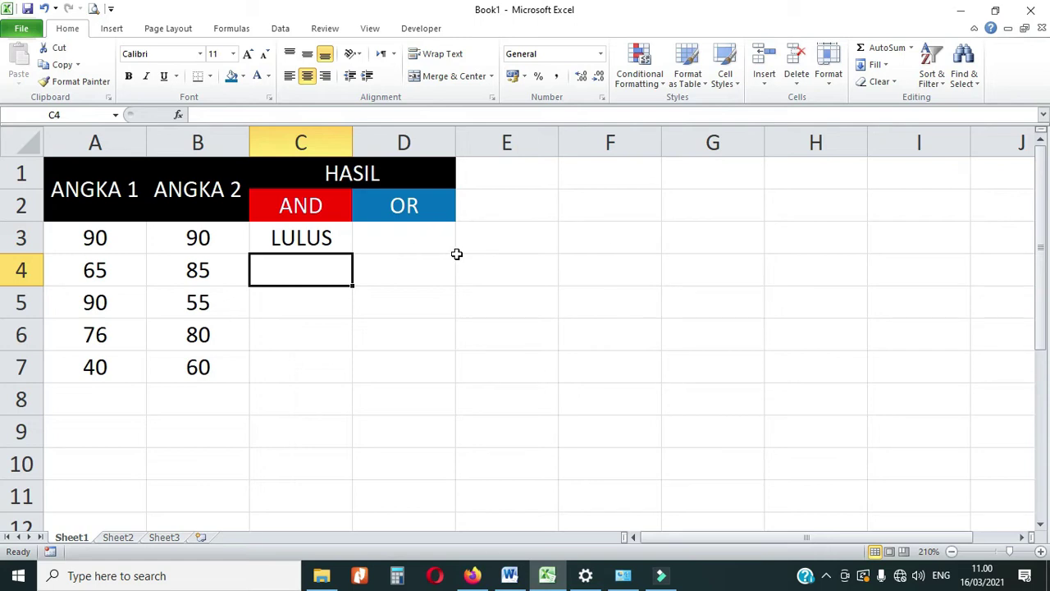
Step: Check the AND result in C3 against the two numbers in A3 and B3
left_click(312, 240)
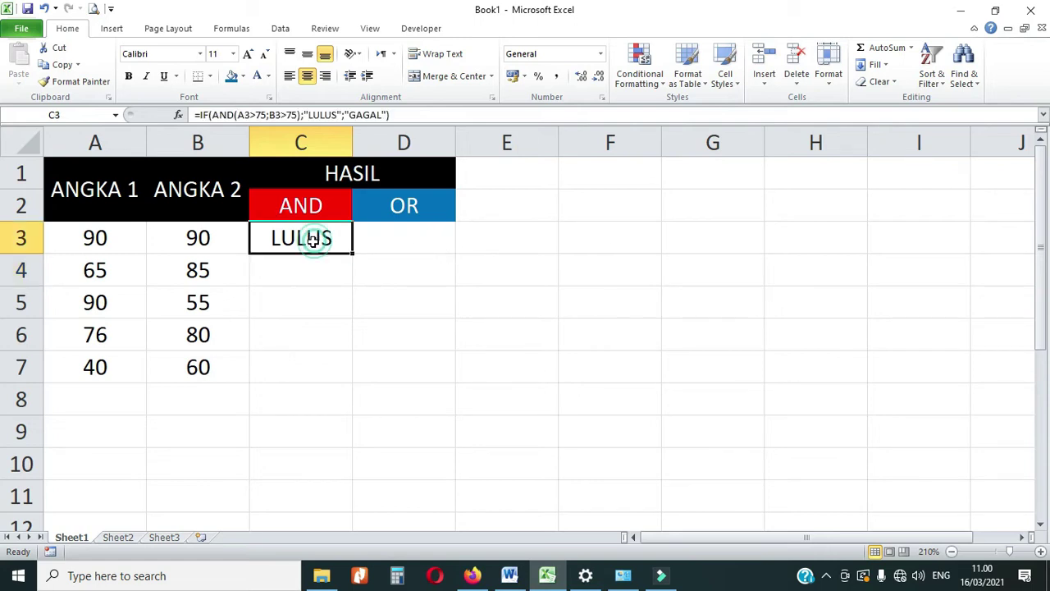
left_click_drag(89, 237, 166, 243)
left_click(101, 238)
left_click(164, 241)
left_click(314, 240)
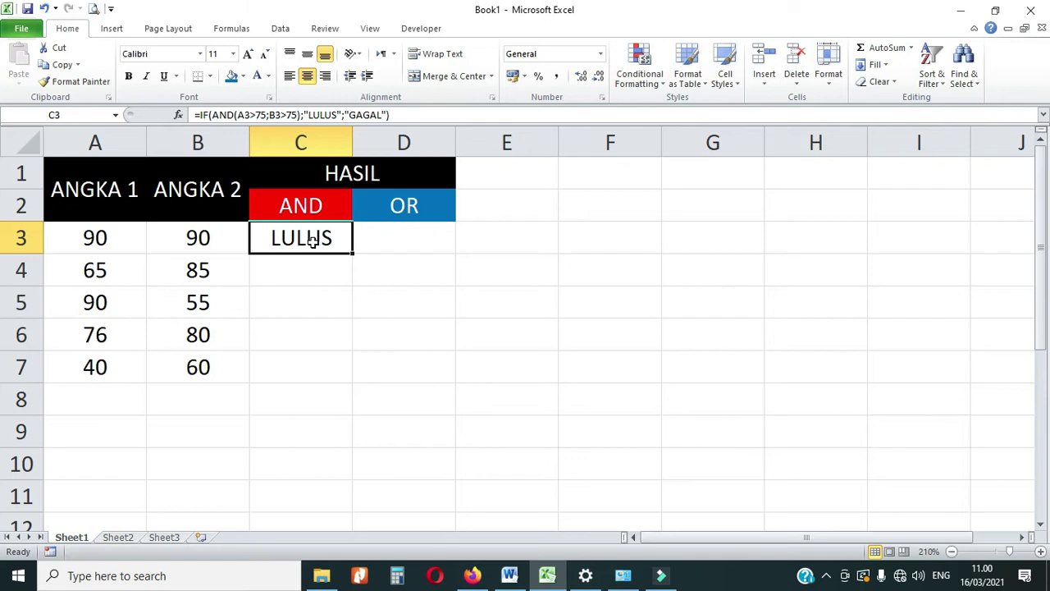
left_click(98, 237)
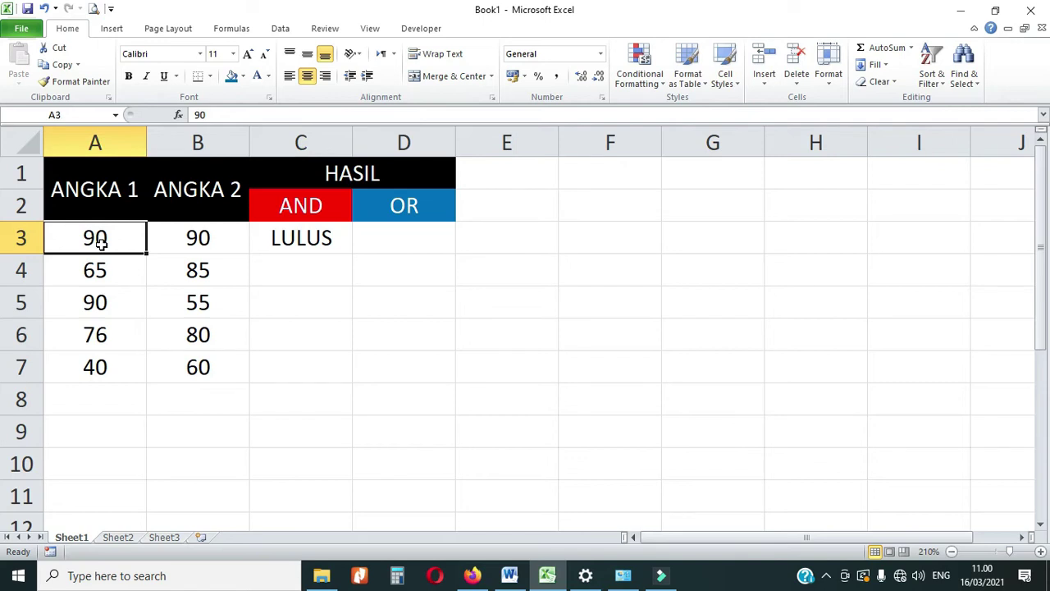
left_click(210, 237)
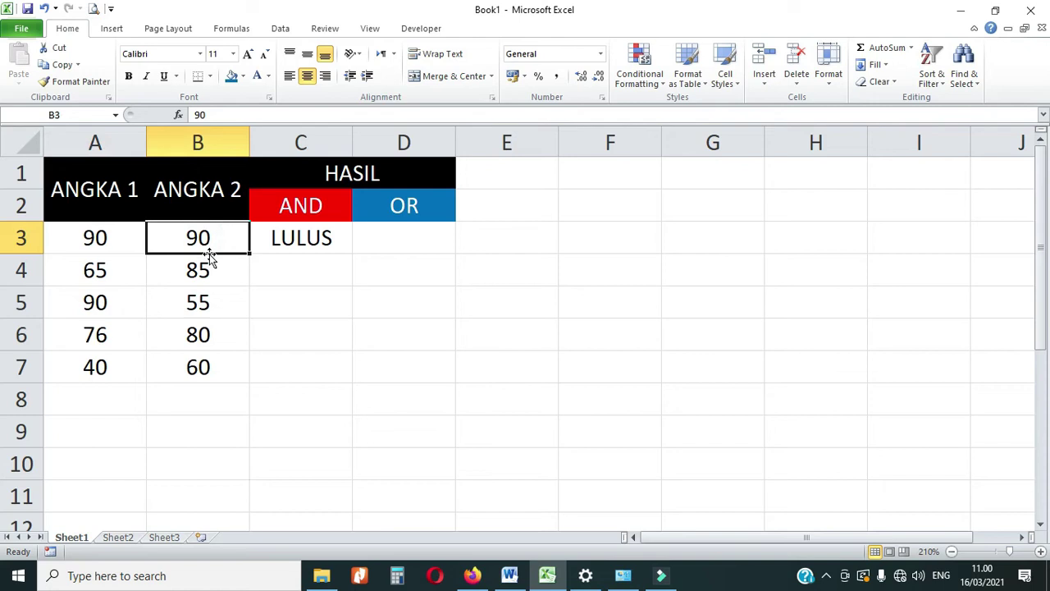
left_click(304, 241)
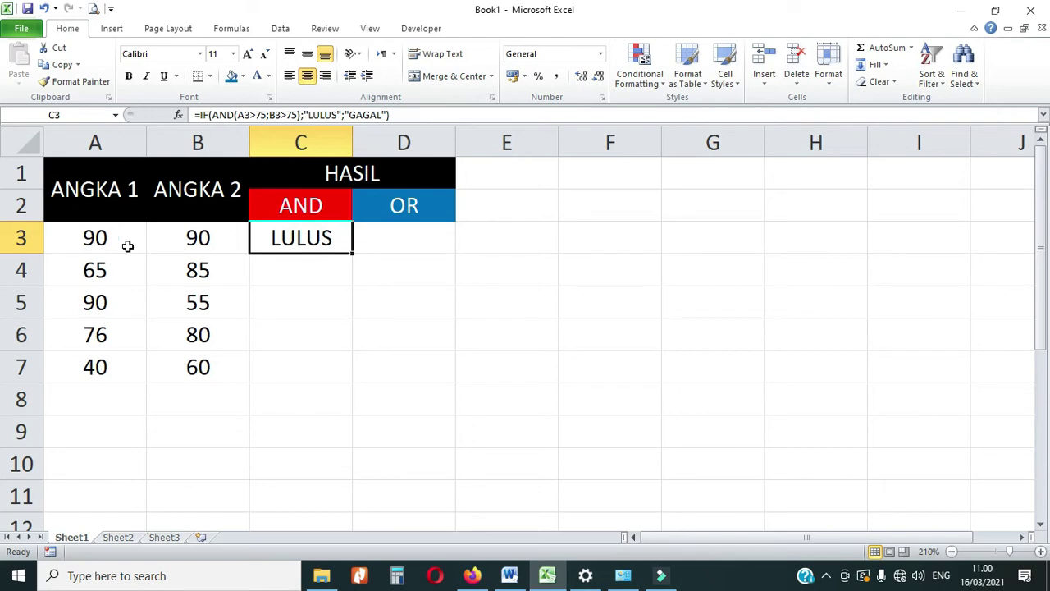
left_click(101, 238)
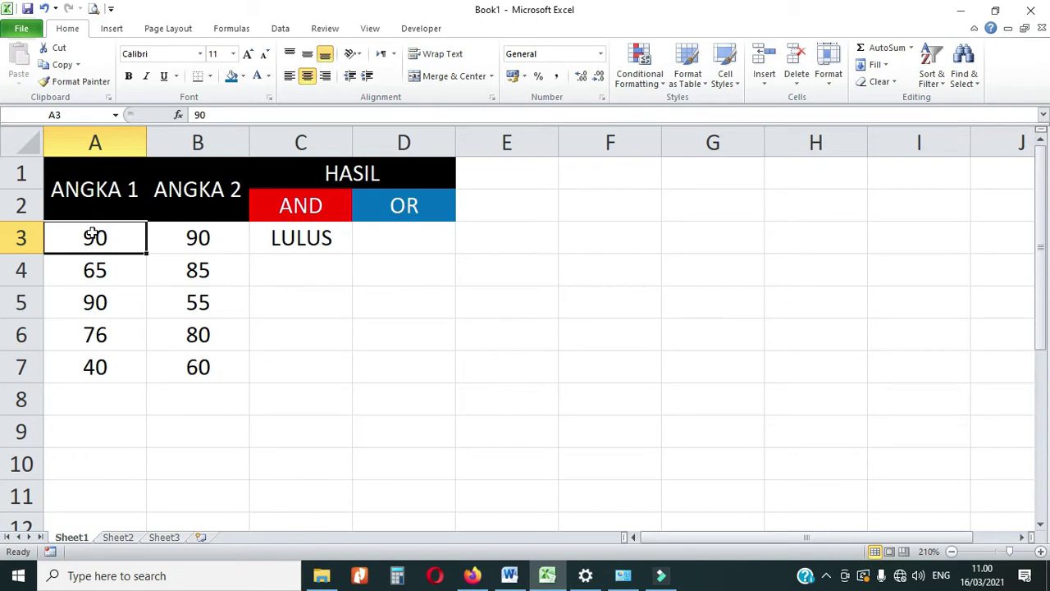
left_click(296, 208)
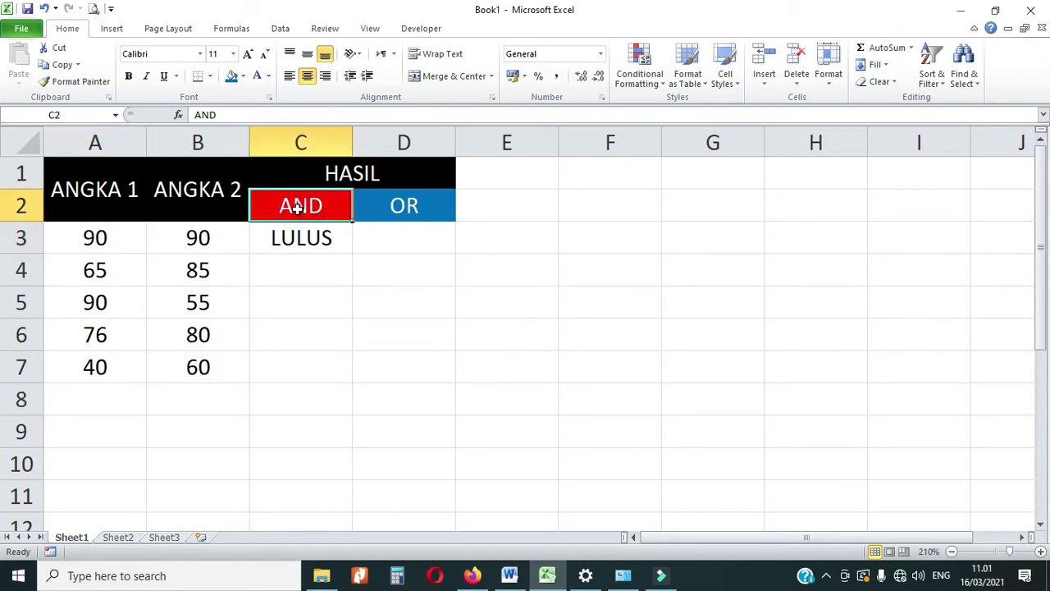
left_click(187, 242)
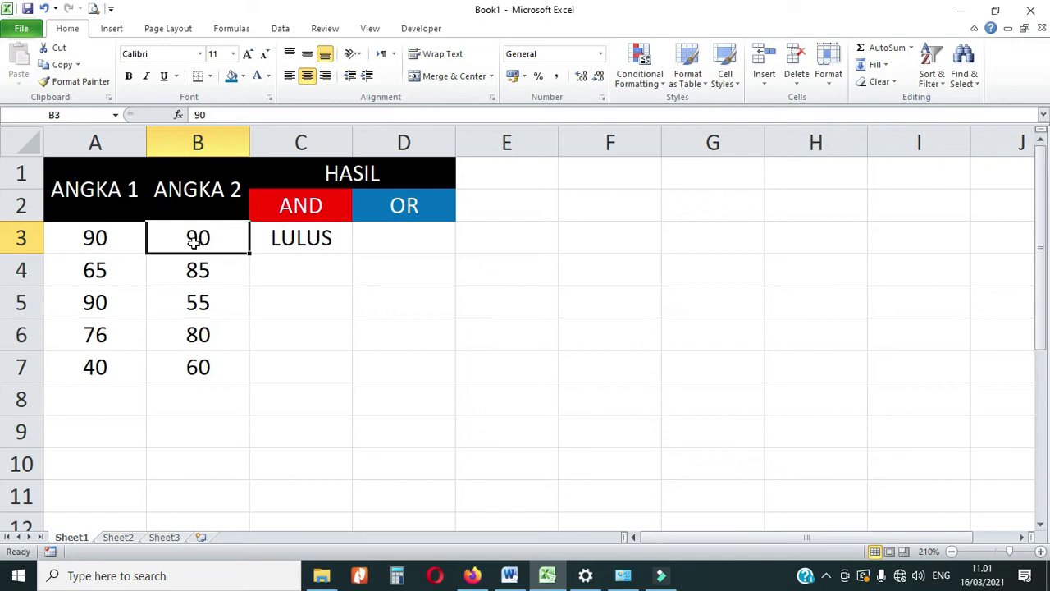
left_click(290, 240)
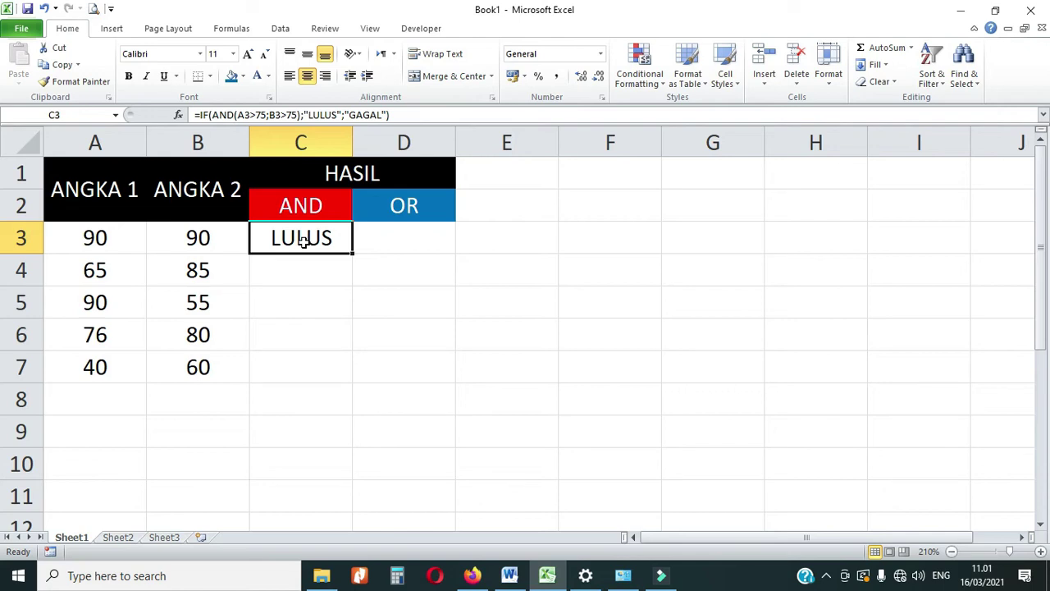
Step: Examine the ANGKA 1 and ANGKA 2 numbers in rows 4 to 7 against the AND condition
left_click(99, 269)
left_click(195, 270)
left_click(111, 304)
left_click(105, 335)
left_click(203, 335)
left_click(106, 354)
left_click(197, 367)
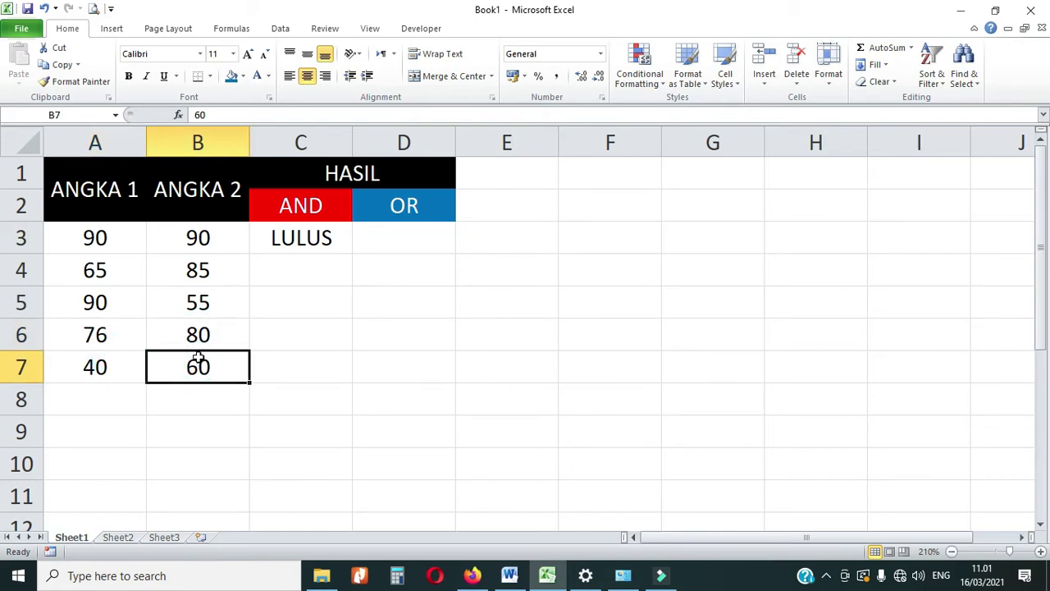
Step: Fill the AND formula from C3 down to C7
left_click(287, 237)
left_click_drag(350, 255, 339, 373)
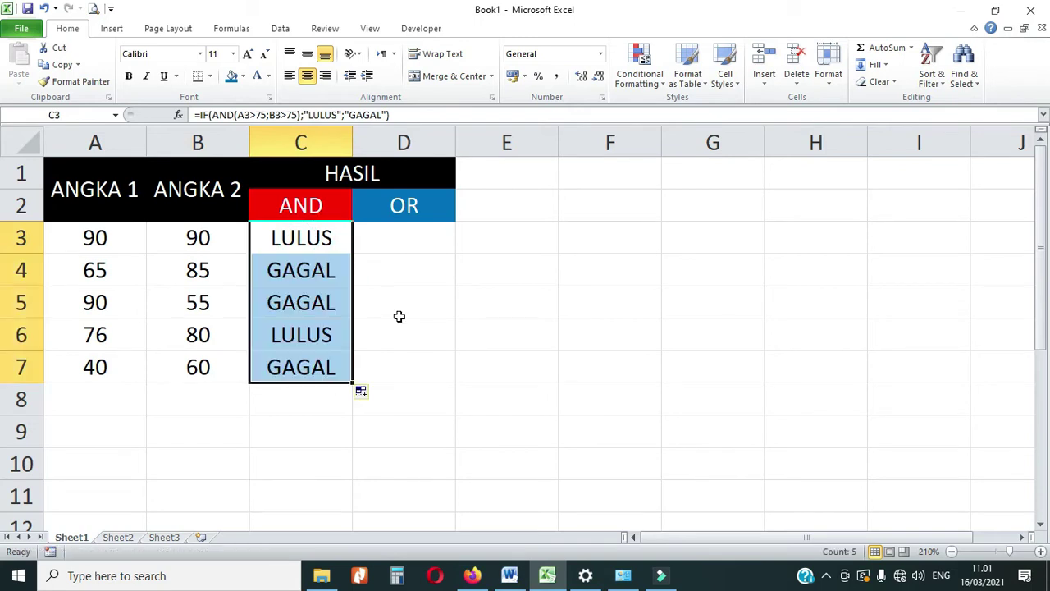
left_click(303, 249)
Step: Compare the ANGKA 1 and ANGKA 2 pairs with the AND condition, starting with row 4
left_click(304, 280)
left_click(107, 274)
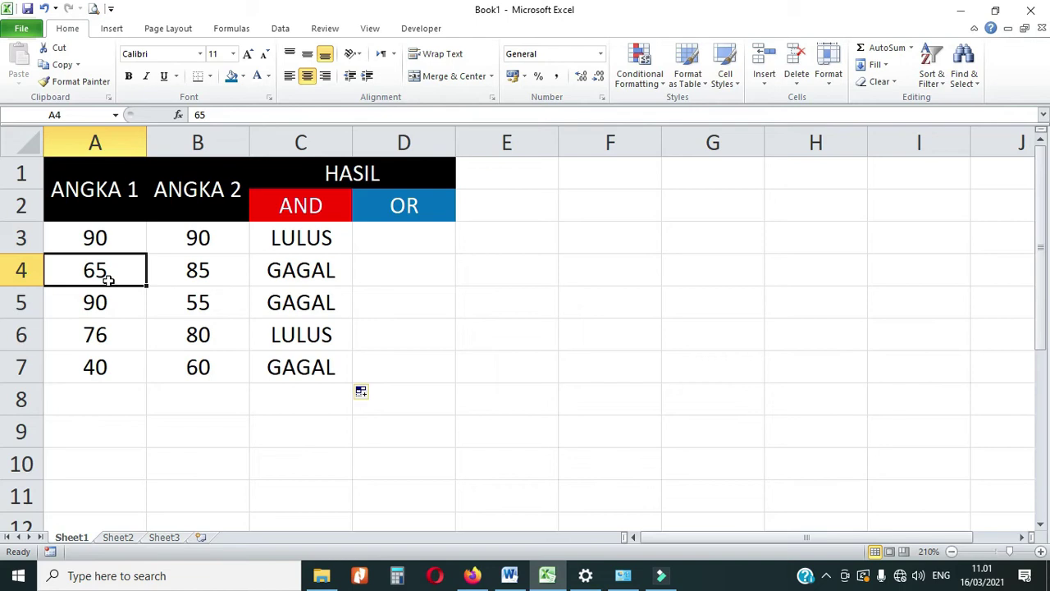
left_click(194, 274)
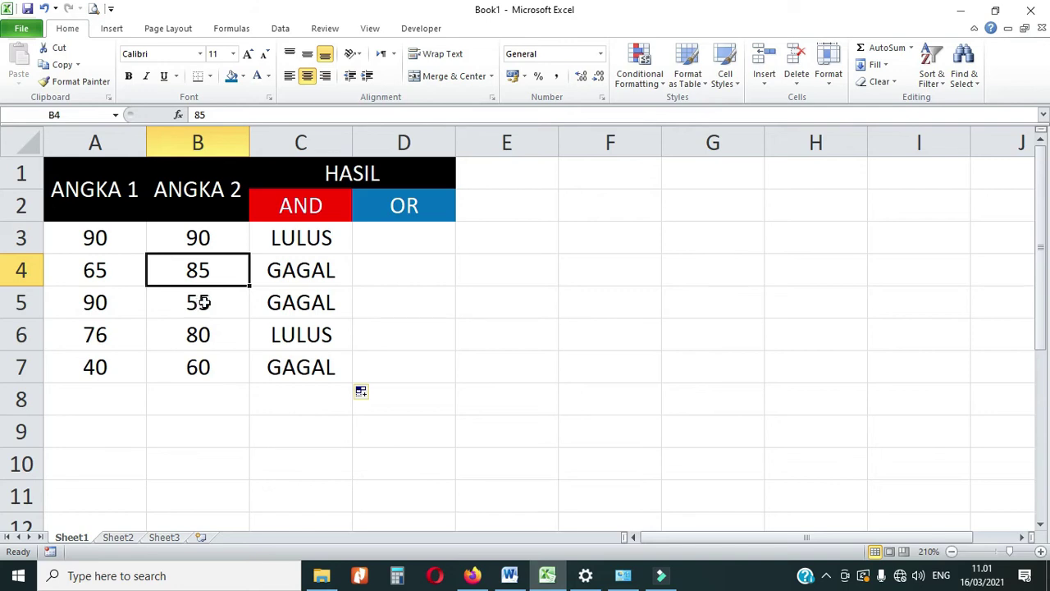
left_click(299, 209)
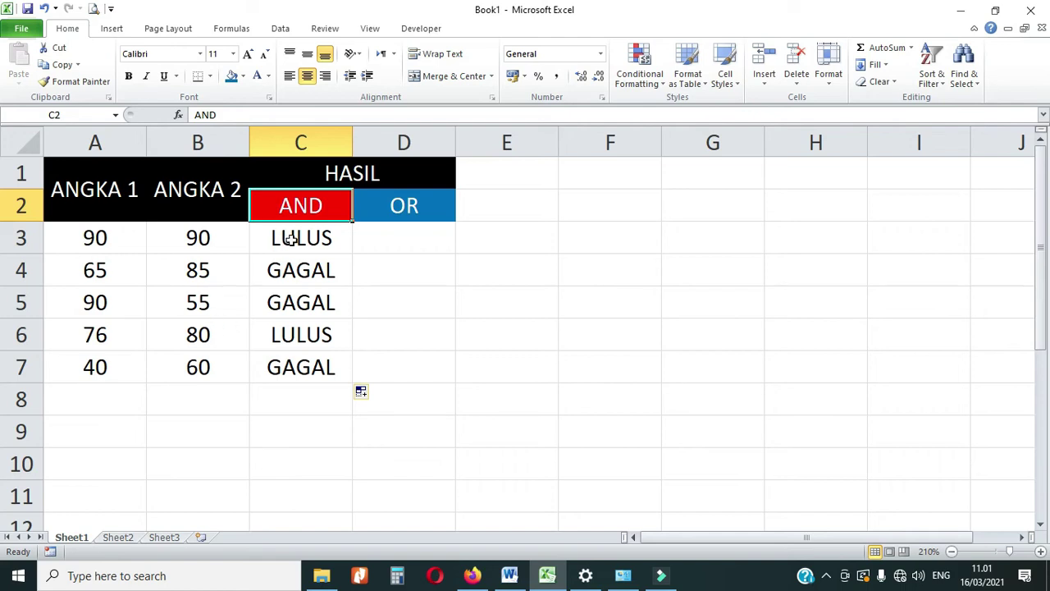
left_click_drag(115, 237, 115, 367)
left_click_drag(187, 242, 188, 363)
left_click_drag(101, 243, 176, 239)
left_click_drag(114, 300, 210, 301)
left_click_drag(112, 337, 187, 342)
Step: Check the AND result in C4 against the two numbers in A4 and B4
left_click(101, 300)
left_click(99, 271)
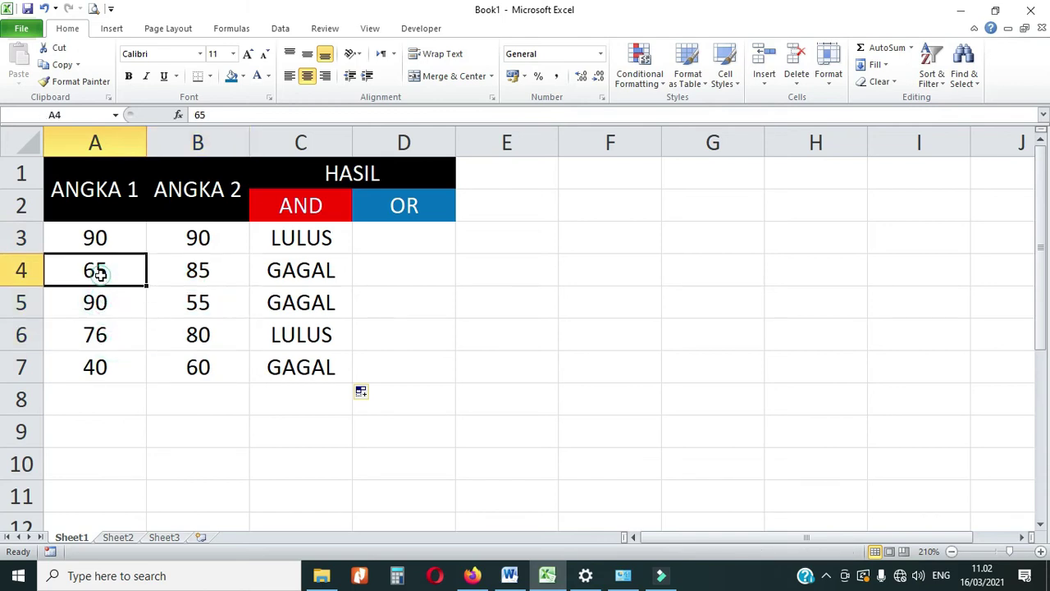
left_click(192, 273)
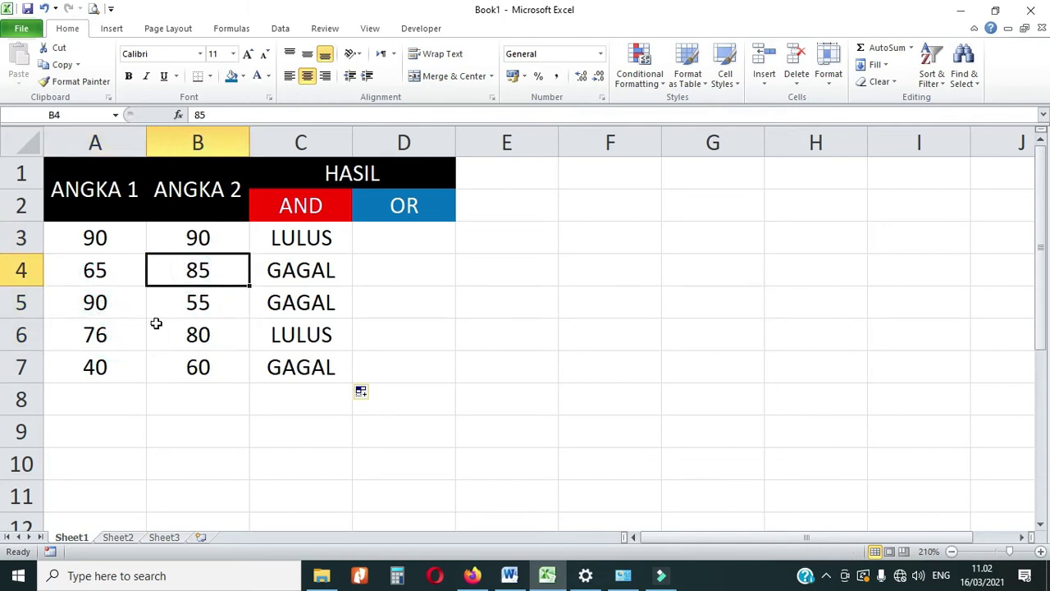
left_click(106, 272)
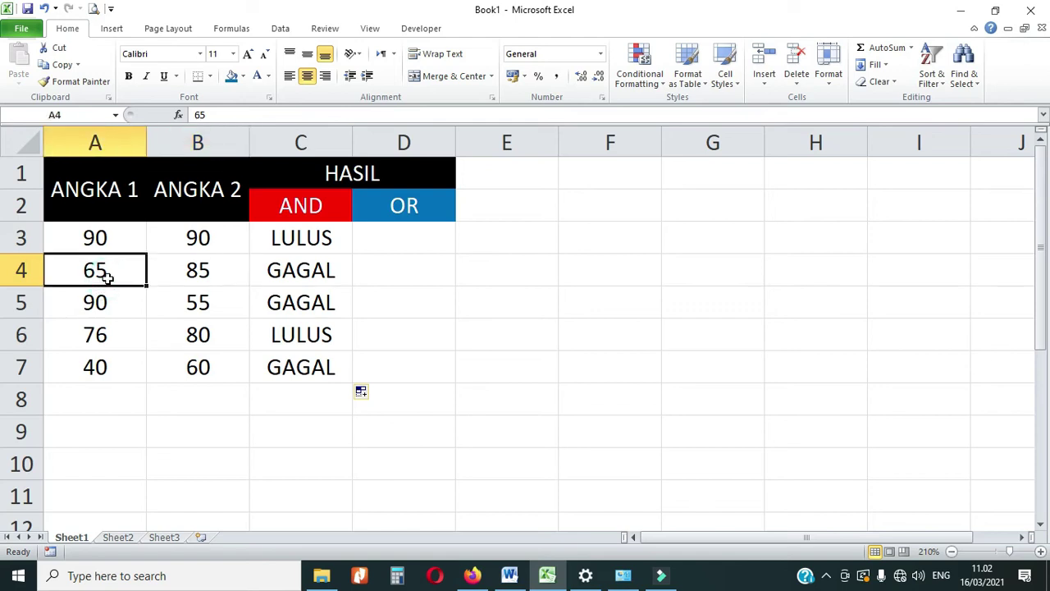
left_click(297, 273)
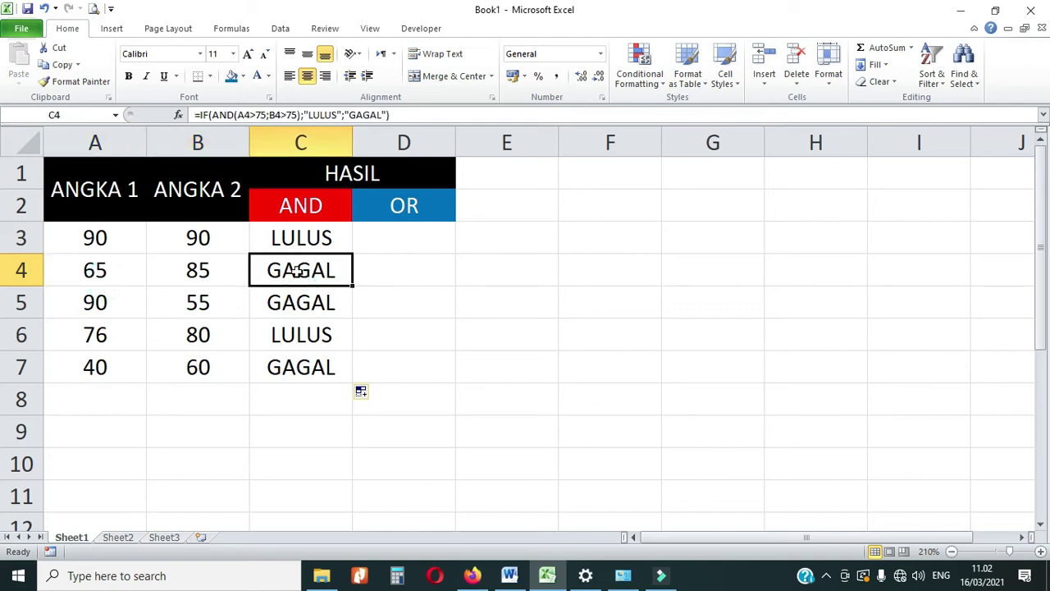
left_click(112, 272)
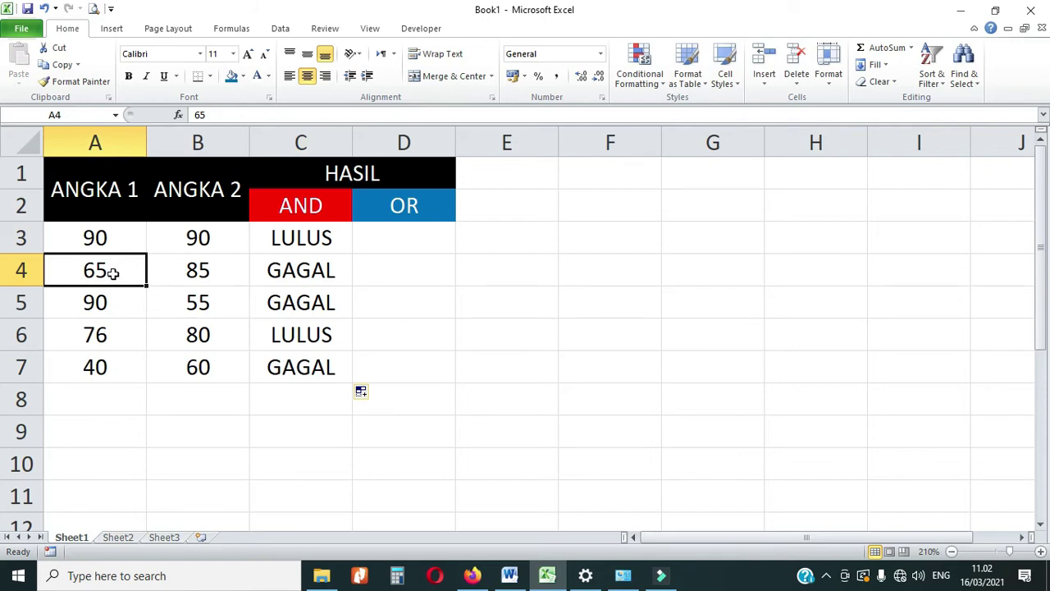
Step: Check the AND result in C5 against the two numbers in A5 and B5
left_click(106, 303)
left_click(188, 306)
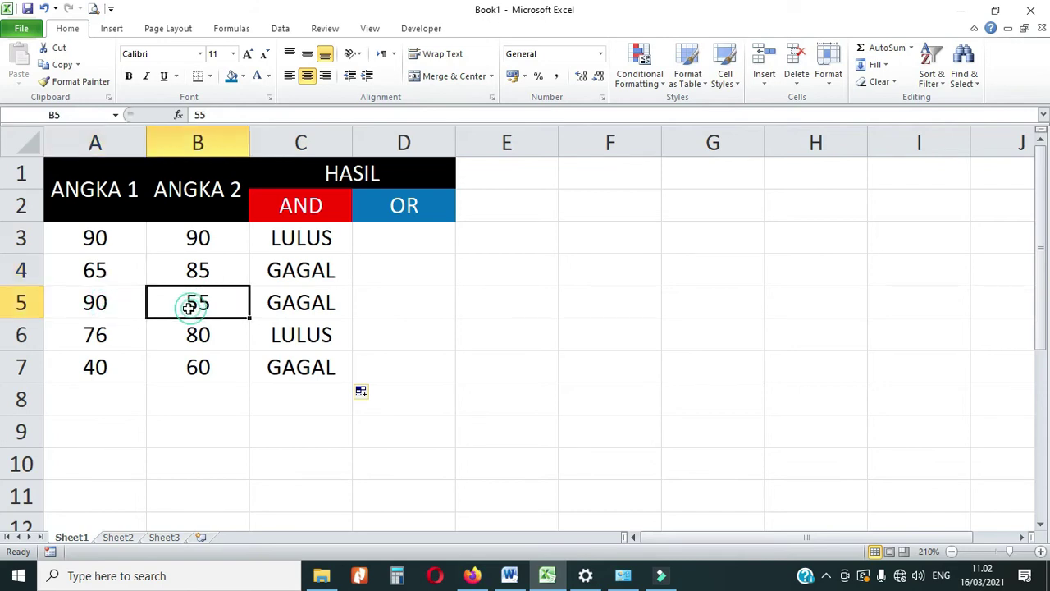
left_click(104, 305)
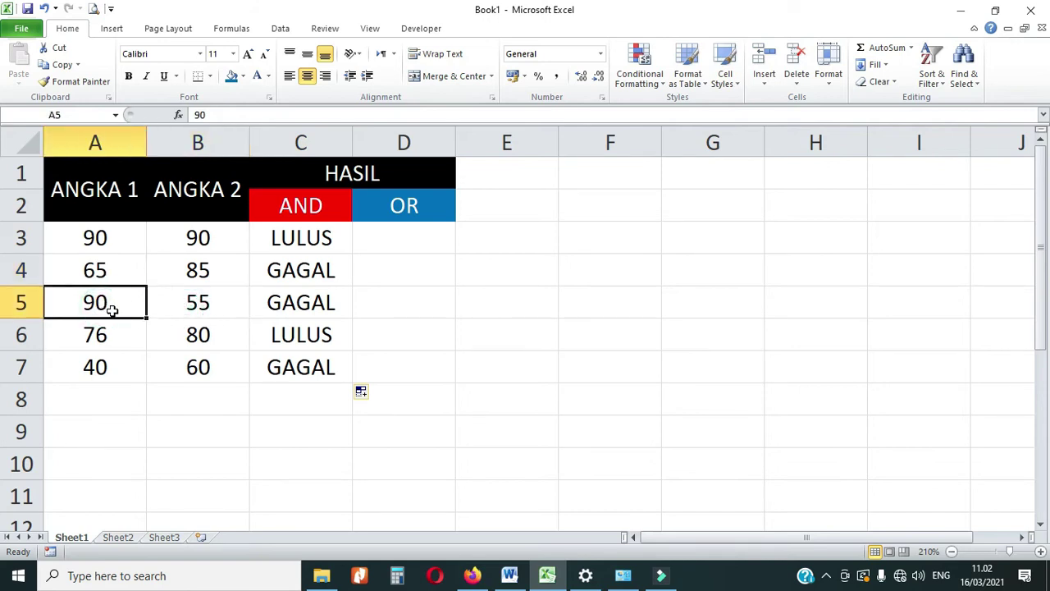
left_click(215, 307)
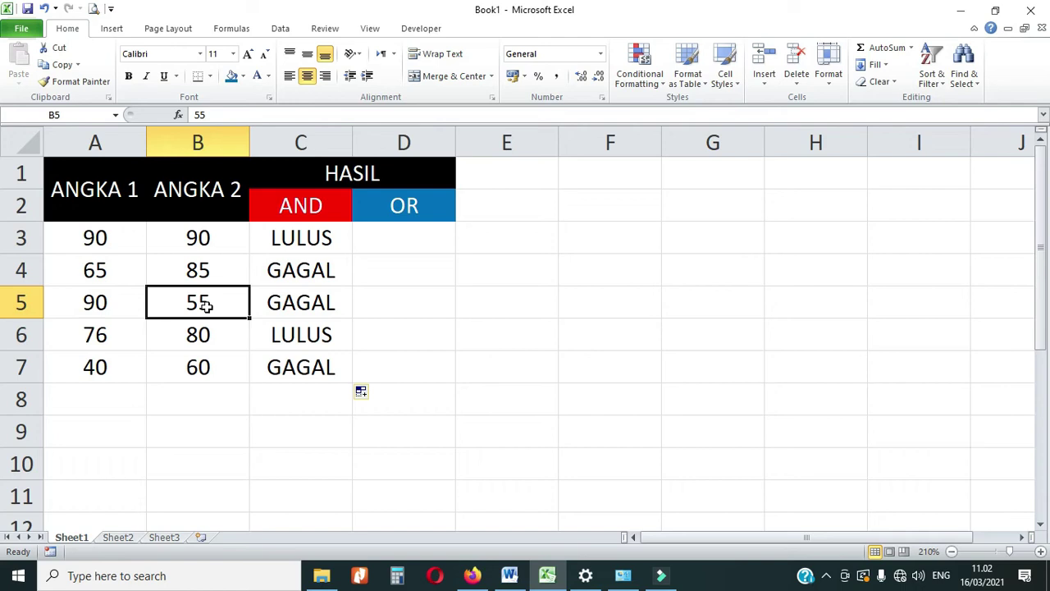
left_click(287, 307)
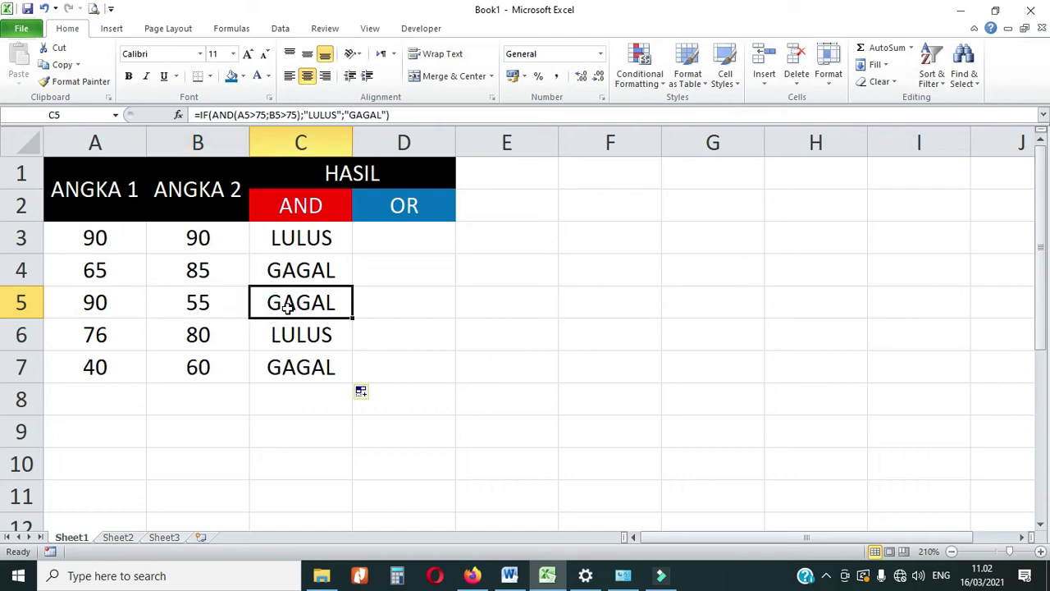
left_click(94, 304)
left_click(196, 304)
left_click(106, 306)
left_click(191, 305)
left_click(99, 304)
left_click(173, 312)
left_click(110, 304)
left_click(159, 300)
left_click(105, 308)
left_click(175, 310)
Step: Check the AND result in C6 against the two numbers in A6 and B6
left_click(124, 345)
left_click(189, 337)
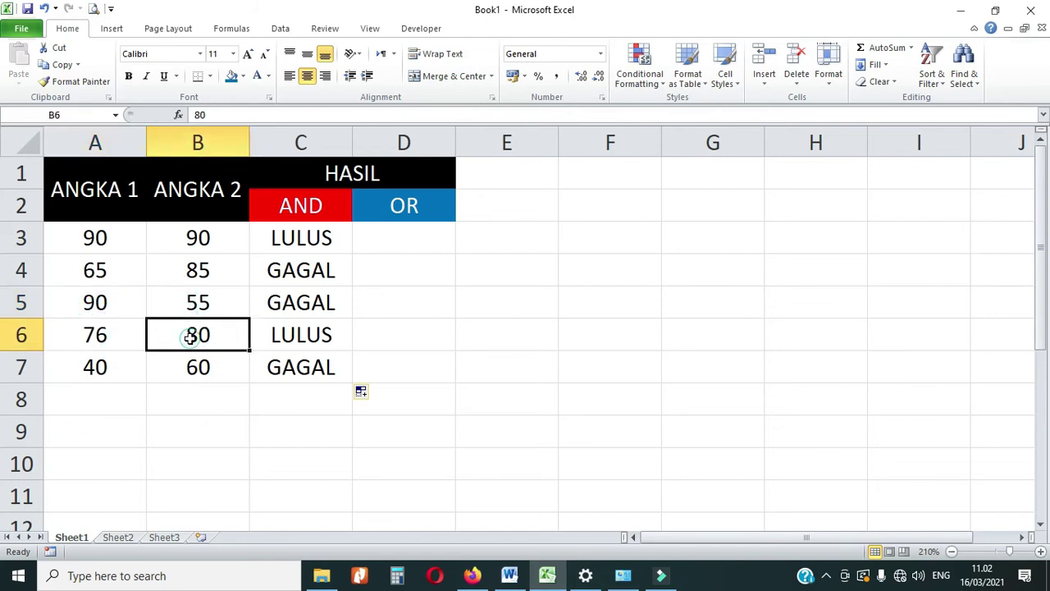
left_click(99, 342)
left_click(164, 340)
left_click(93, 333)
left_click(277, 336)
left_click(112, 335)
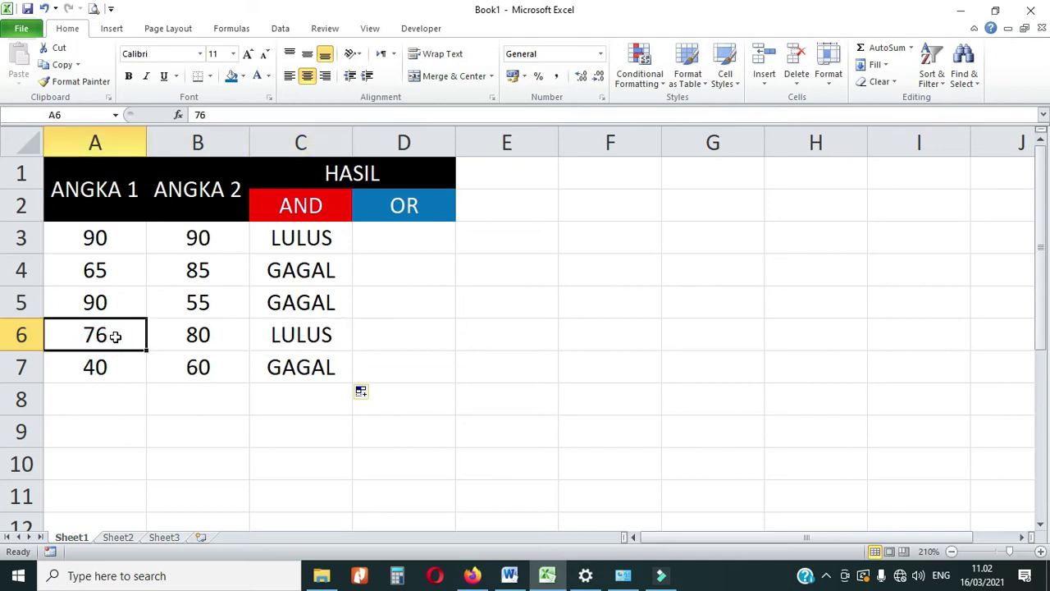
left_click(201, 334)
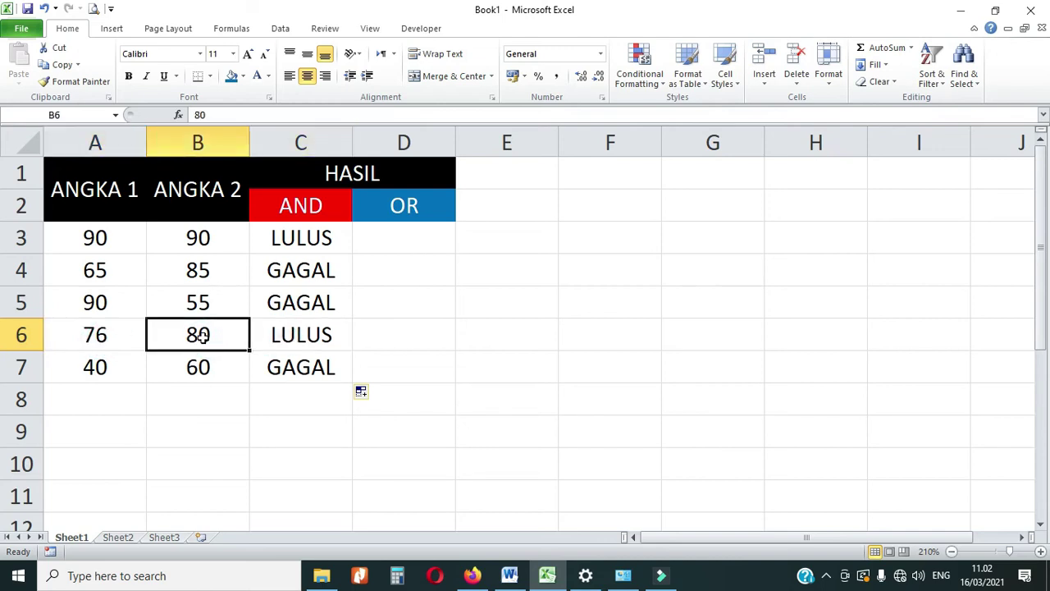
left_click(310, 336)
Step: Check the AND result in C7 against the two numbers in A7 and B7
left_click_drag(86, 369, 178, 368)
left_click(274, 366)
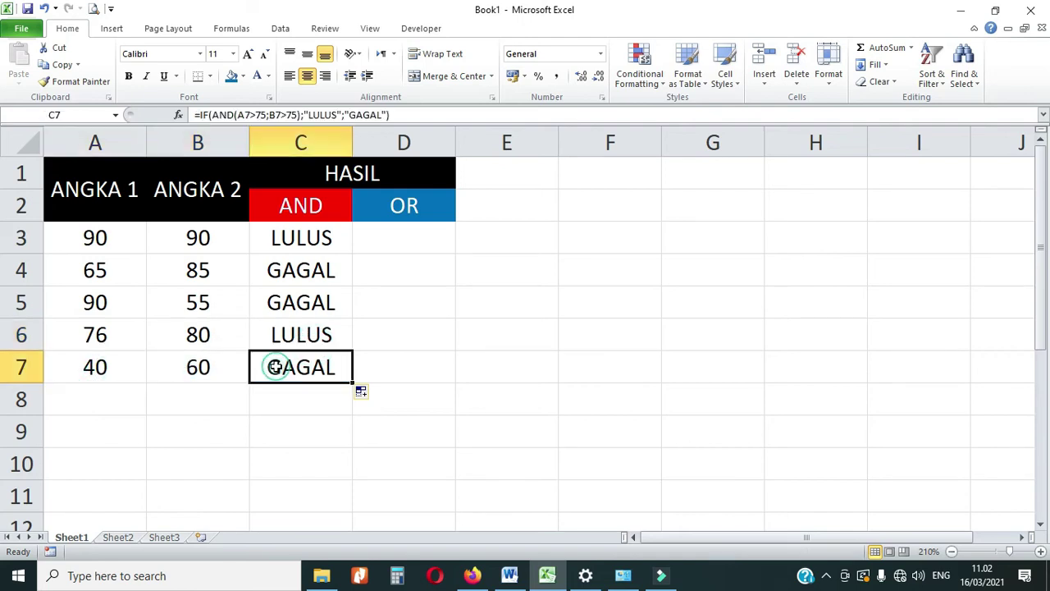
left_click(93, 368)
left_click(170, 371)
left_click(102, 374)
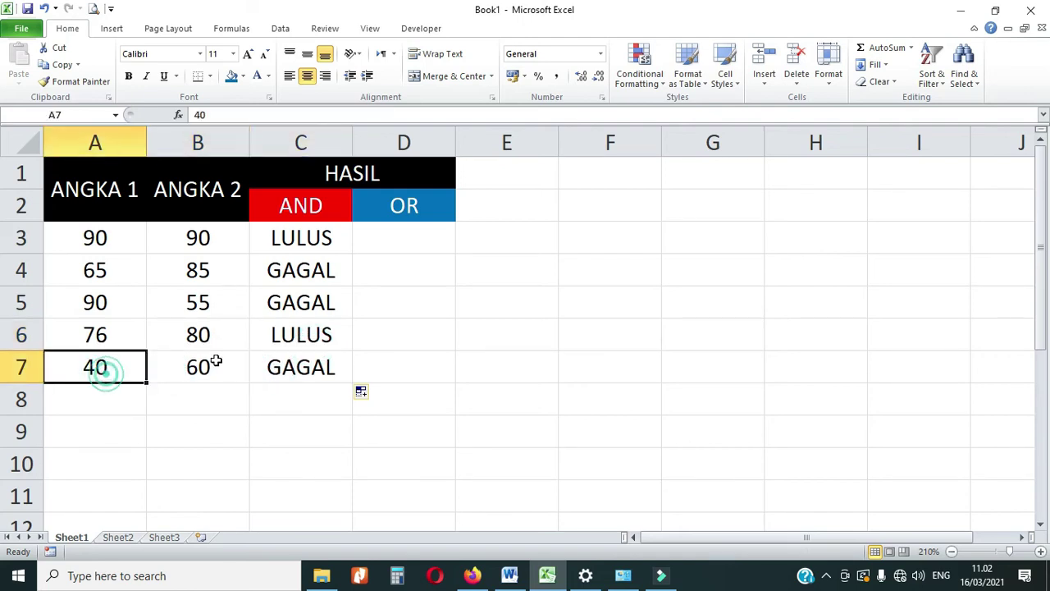
left_click(211, 365)
left_click(117, 365)
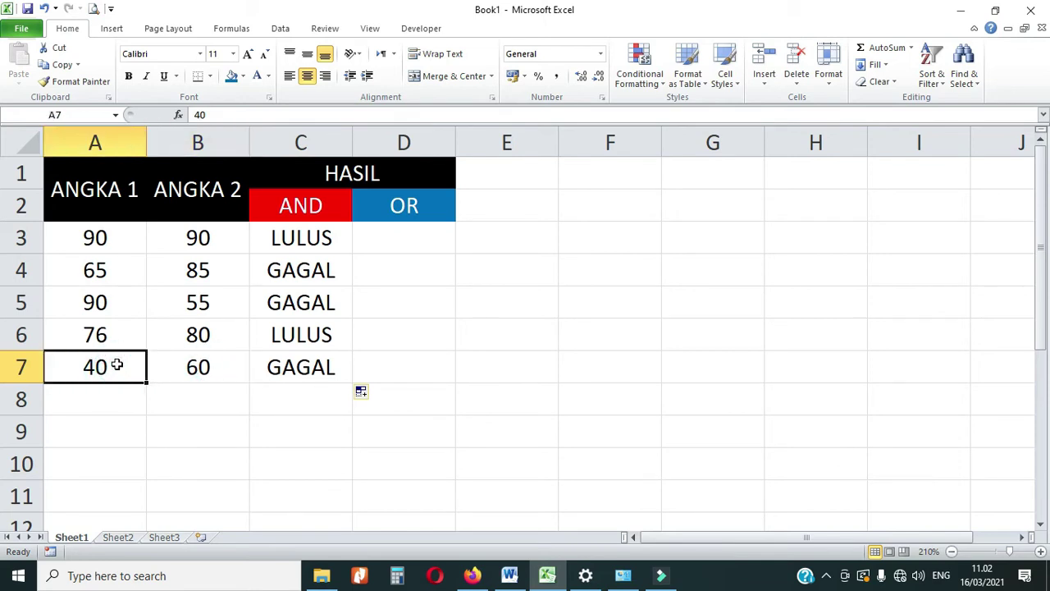
Step: Begin the OR column formula in D3 with =IF(OR(
left_click(308, 243)
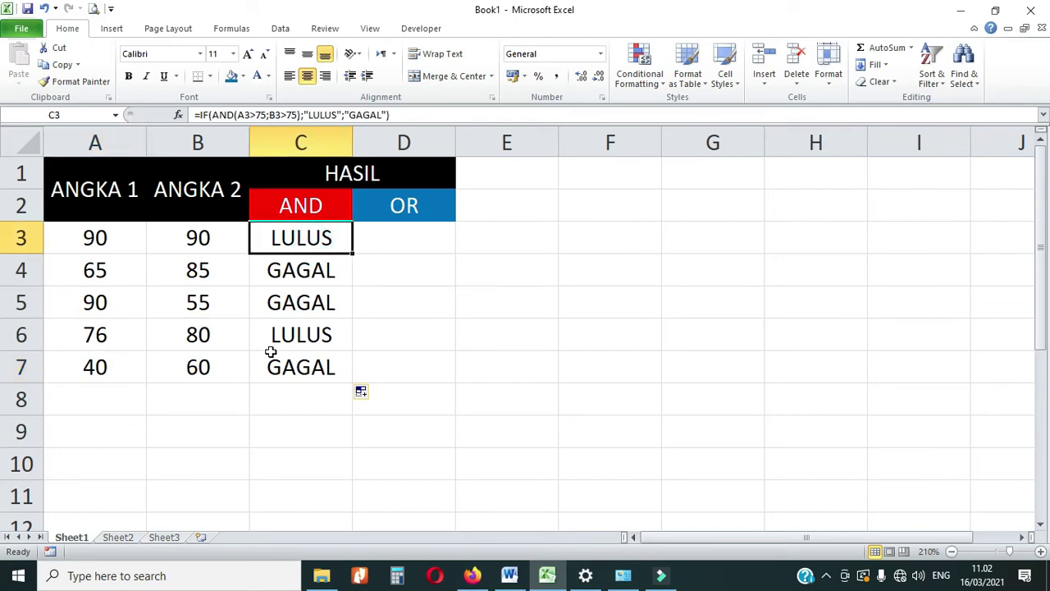
left_click(420, 245)
left_click(308, 243)
left_click(415, 238)
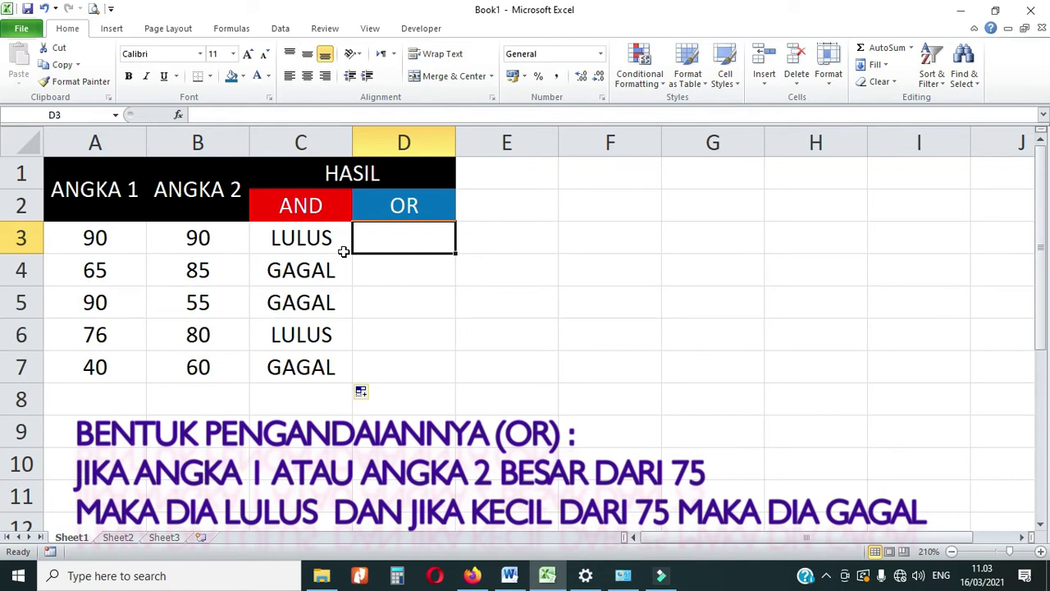
type("=IF")
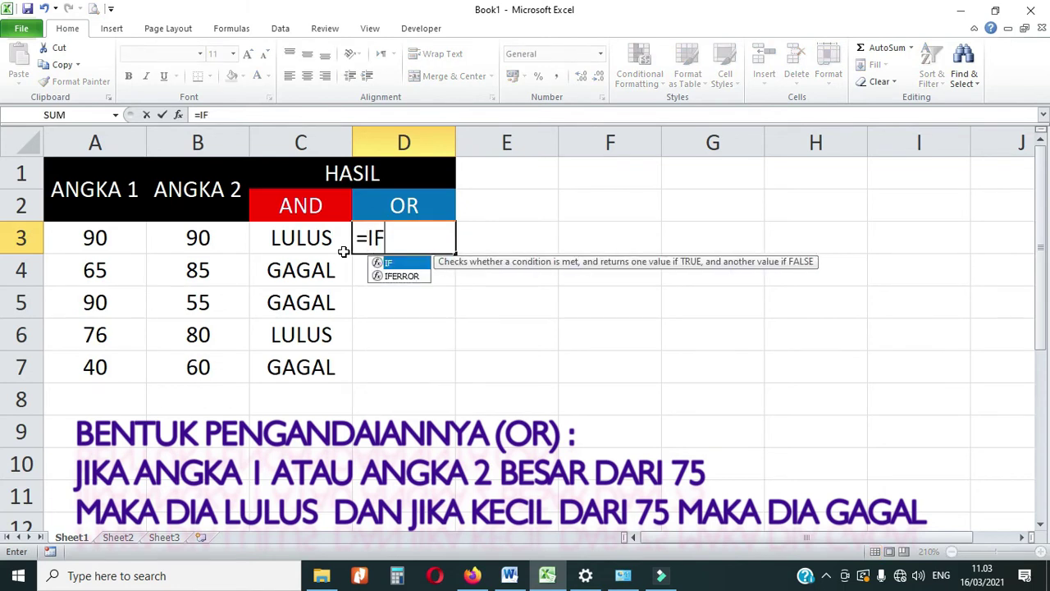
type("(OR")
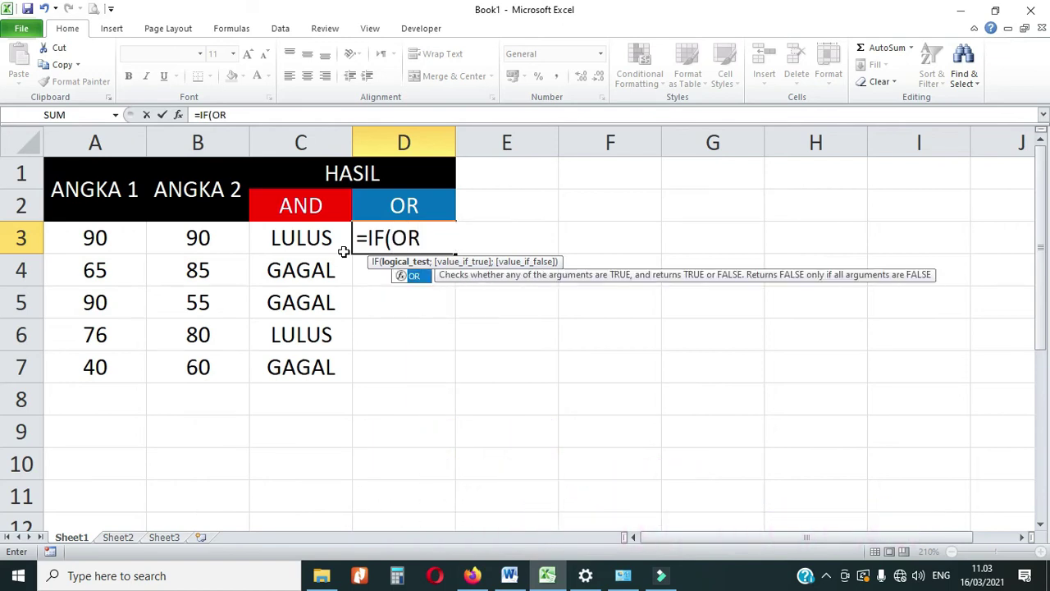
type("(")
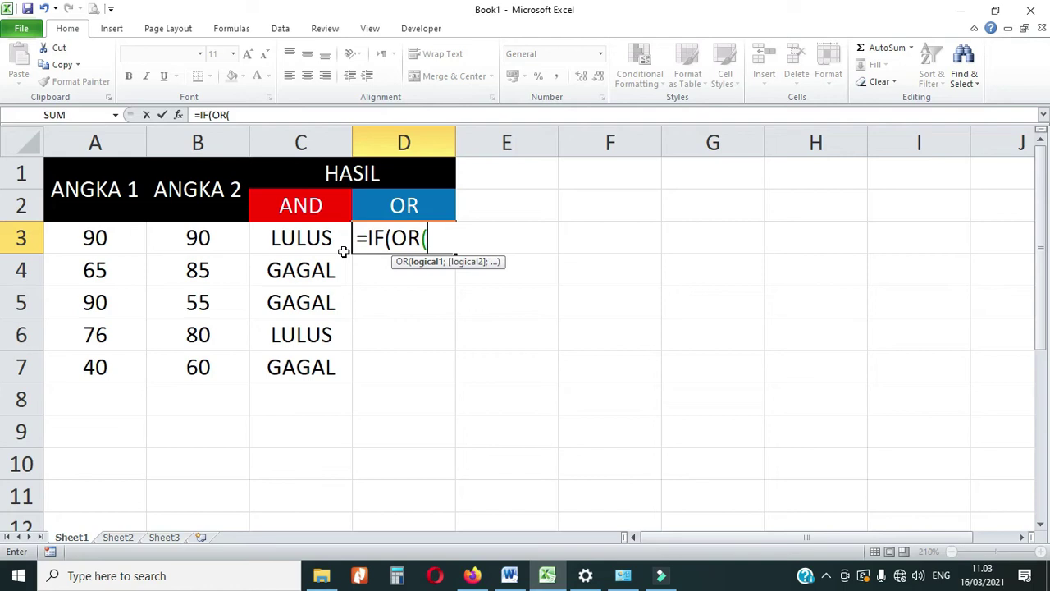
Step: Add the conditions A3>75;B3>75 to the D3 formula, close the OR test and give "LULUS" as the true result
type("A3")
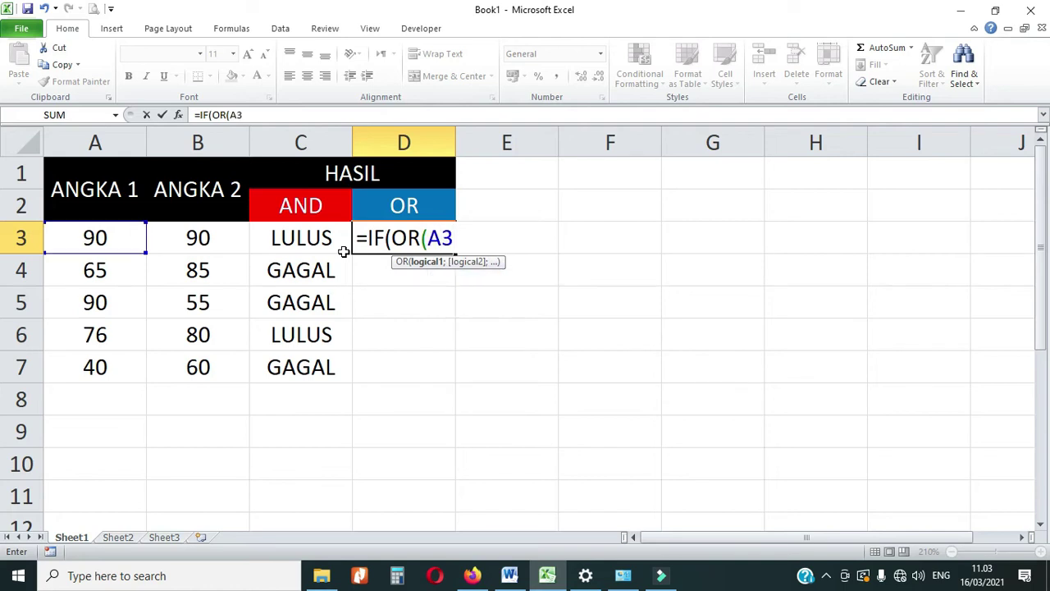
type(">75;")
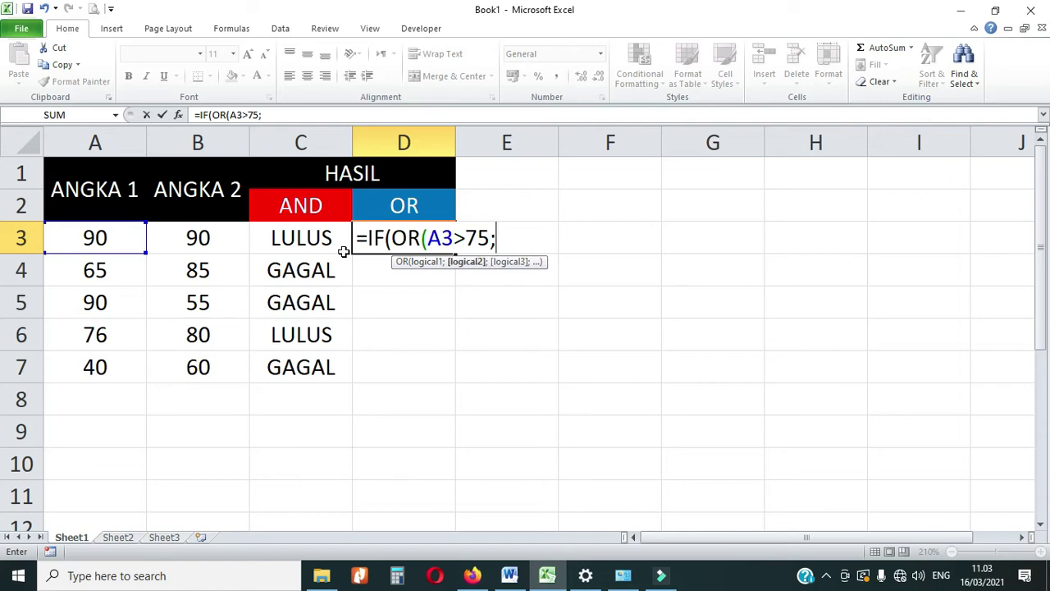
type("B3>7")
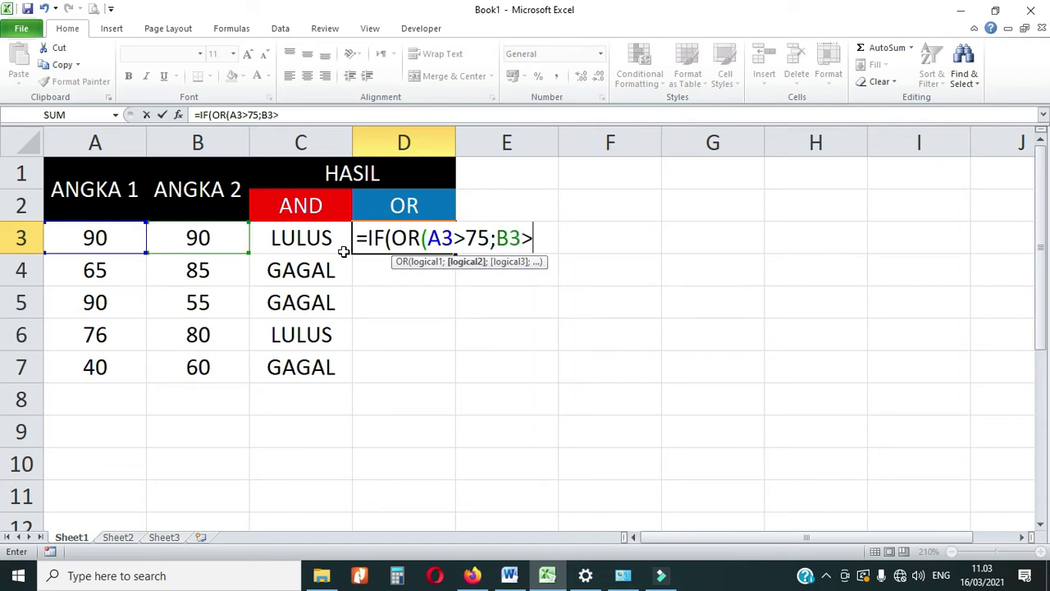
type("5);\"LULU")
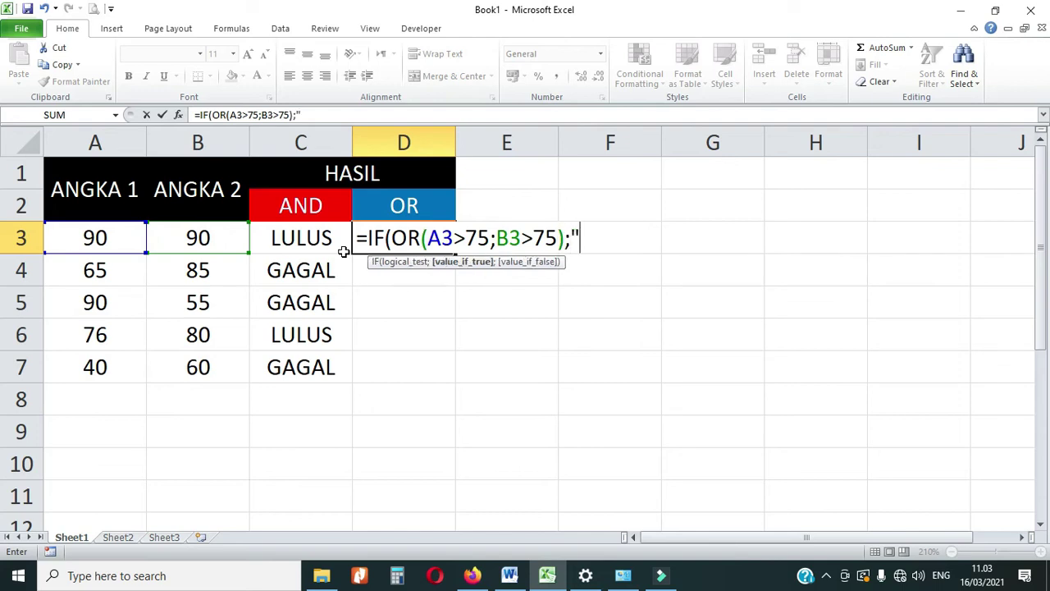
type("S\"")
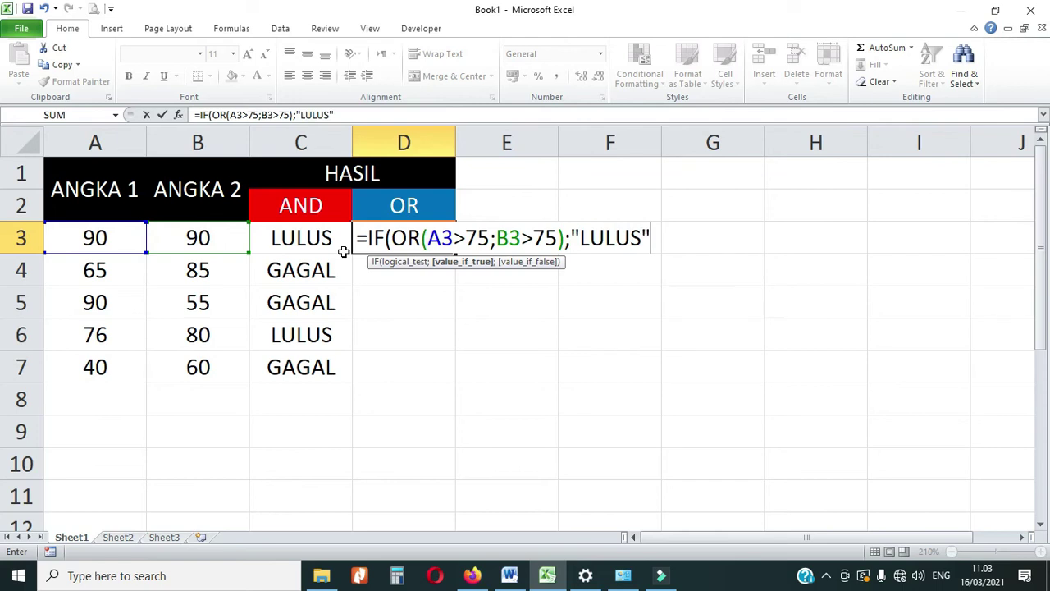
Step: Add "GAGAL" as the false result, close the IF function and enter the D3 formula
type(";")
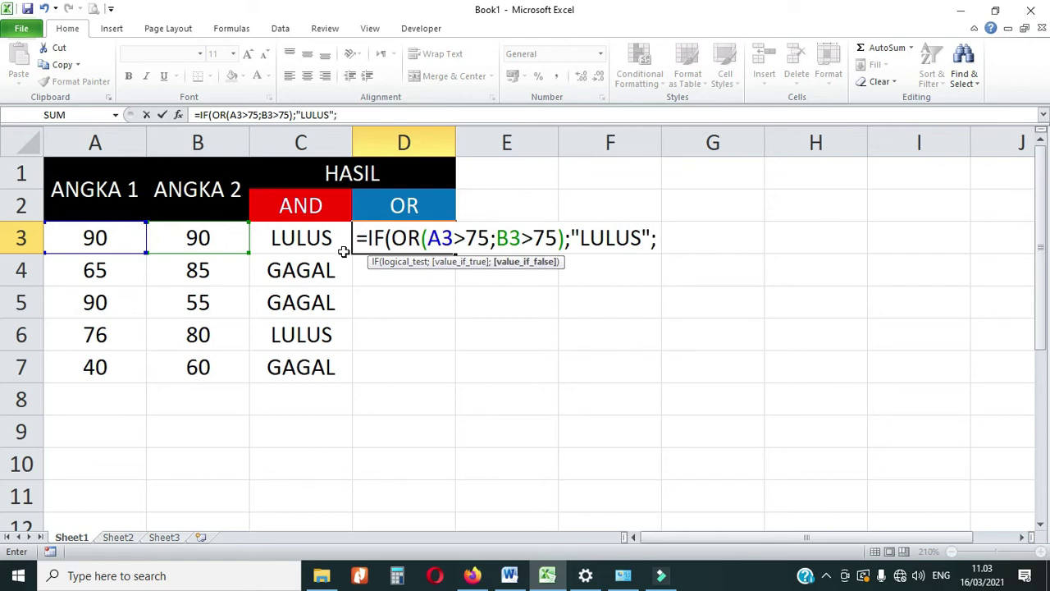
type("'G")
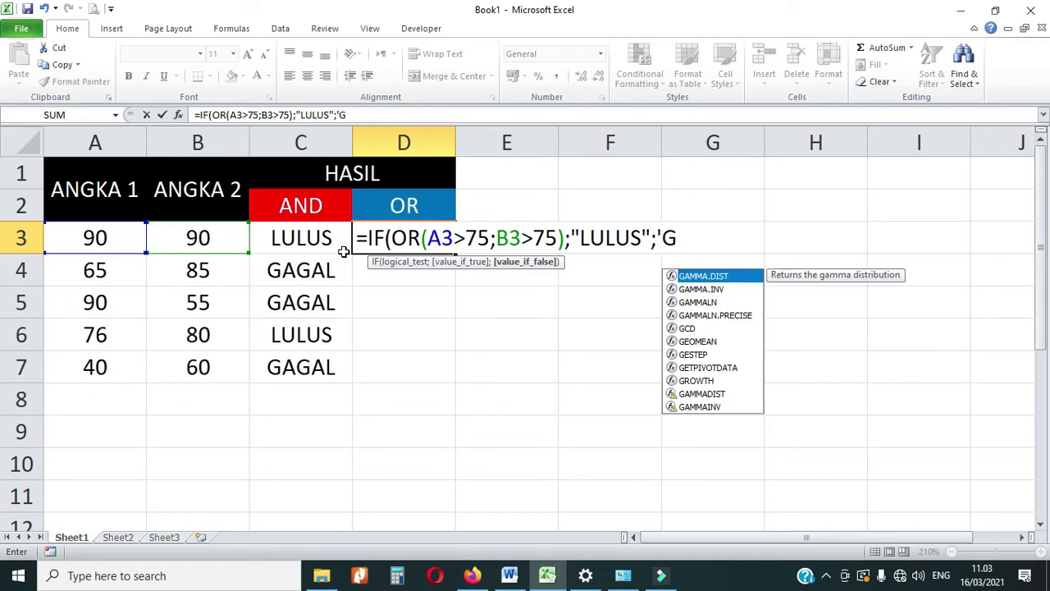
key("BackSpace")
key("BackSpace")
type("\"GAGAL")
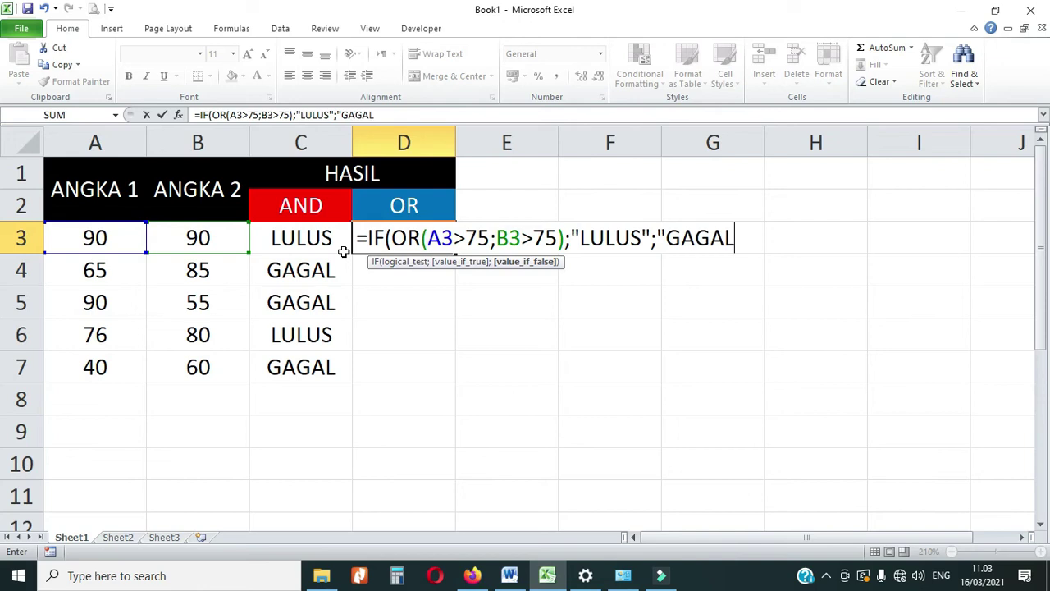
type("\")")
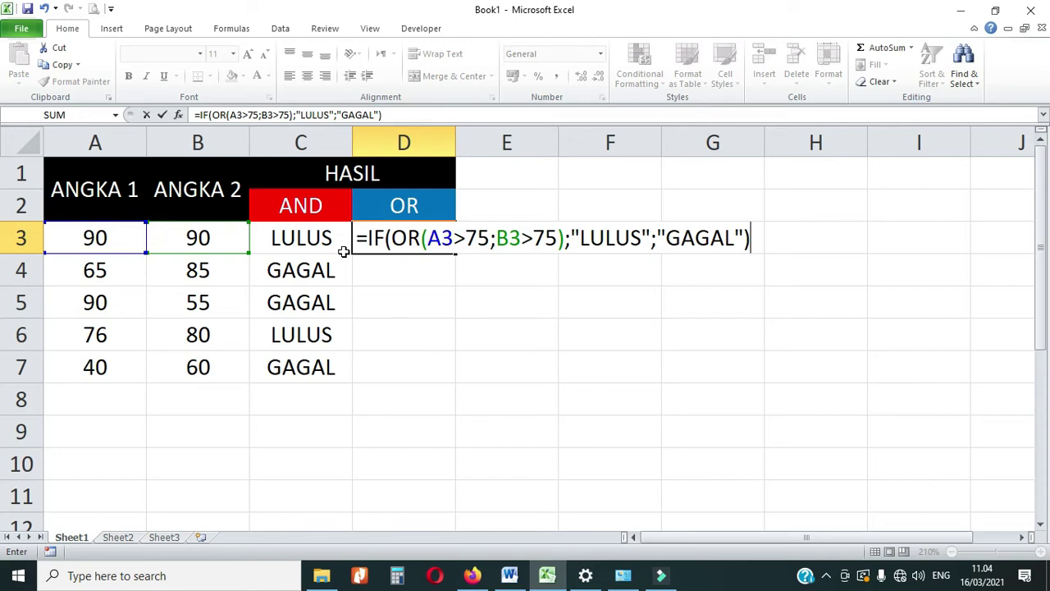
key("Return")
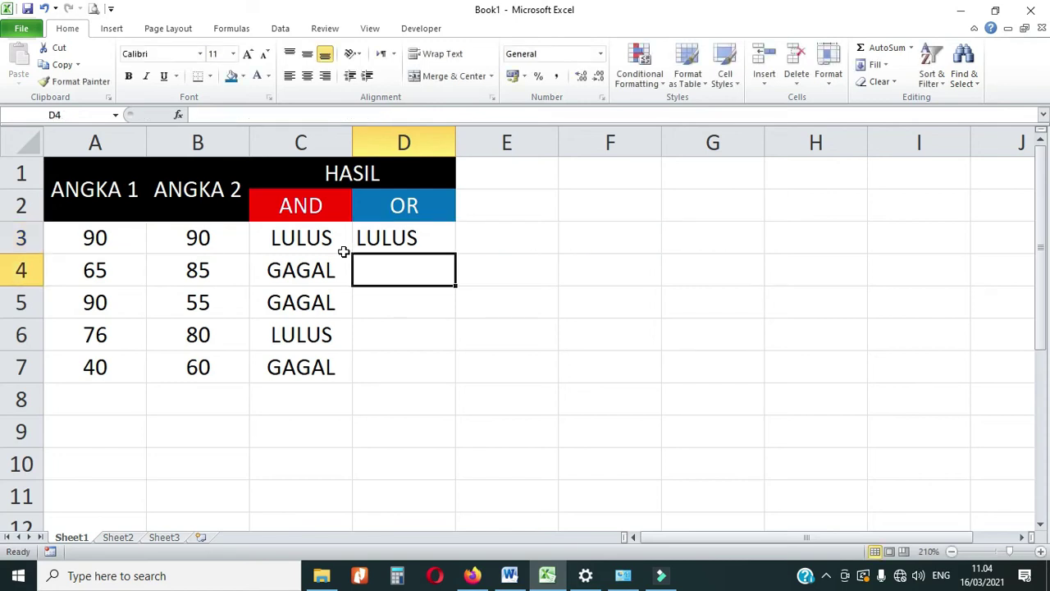
Step: Fill the OR formula from D3 down to D7
left_click(402, 243)
left_click_drag(452, 255, 435, 374)
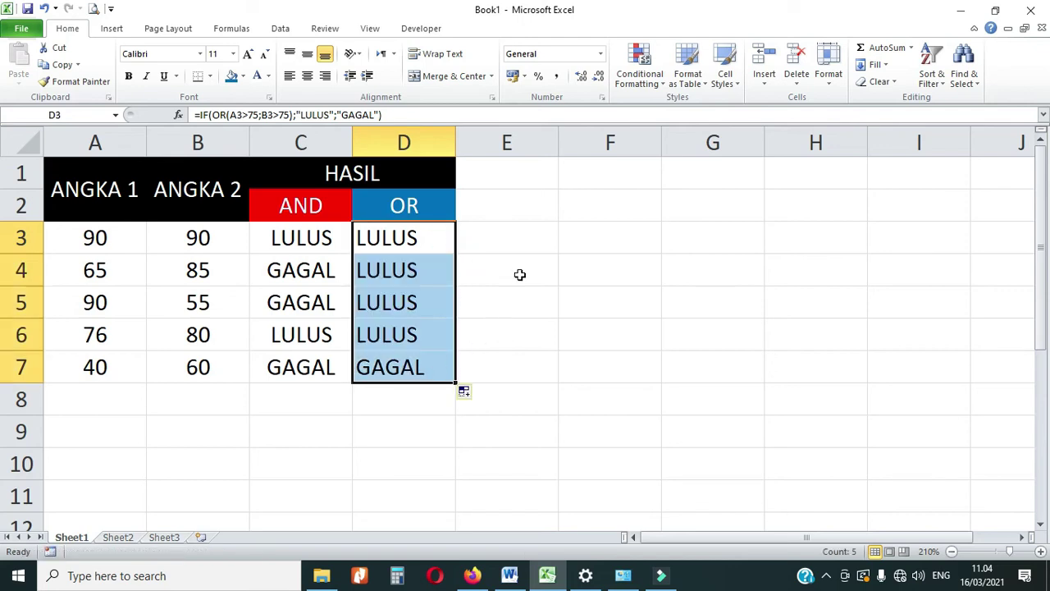
Step: Compare the OR result in D7 with the two numbers in A7 and B7
left_click(396, 368)
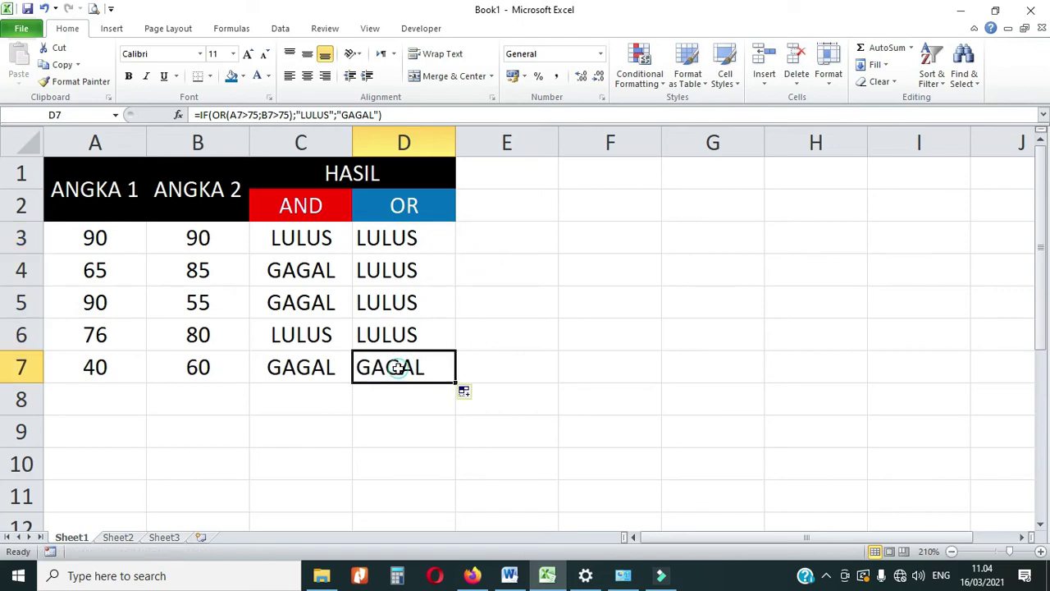
left_click(94, 370)
left_click(171, 370)
left_click(114, 368)
left_click(180, 367)
left_click(103, 367)
left_click(173, 366)
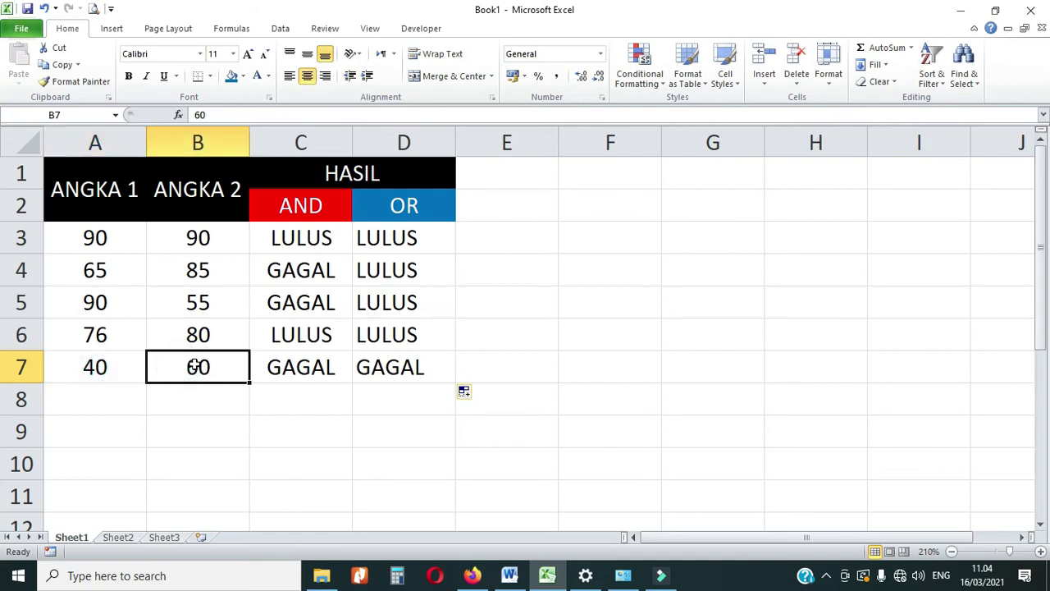
Step: Check the OR results in rows 3 and 4 against their ANGKA 1 and ANGKA 2 values
left_click(410, 237)
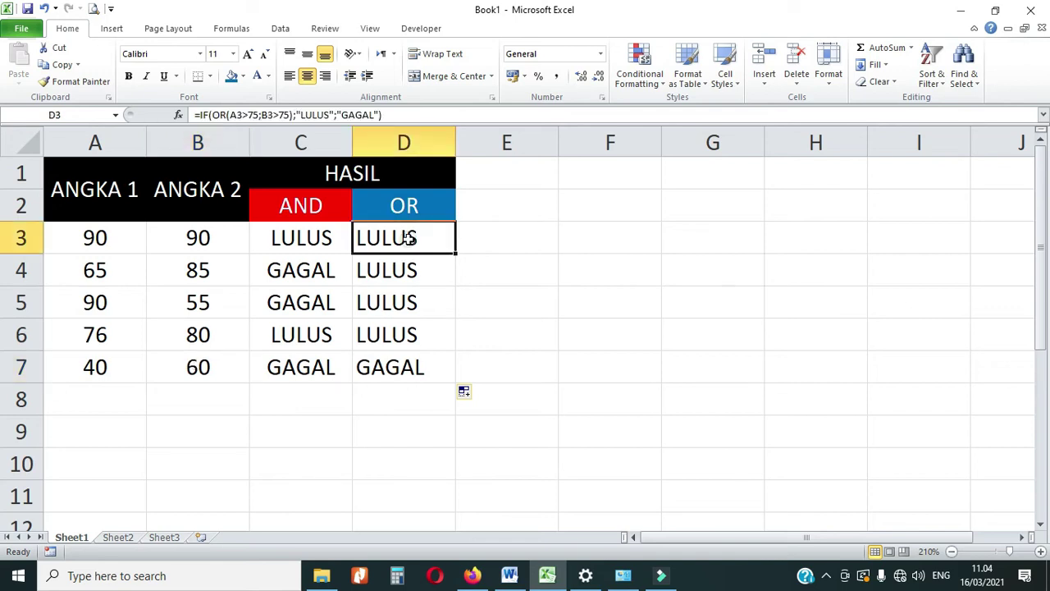
left_click_drag(417, 237, 425, 327)
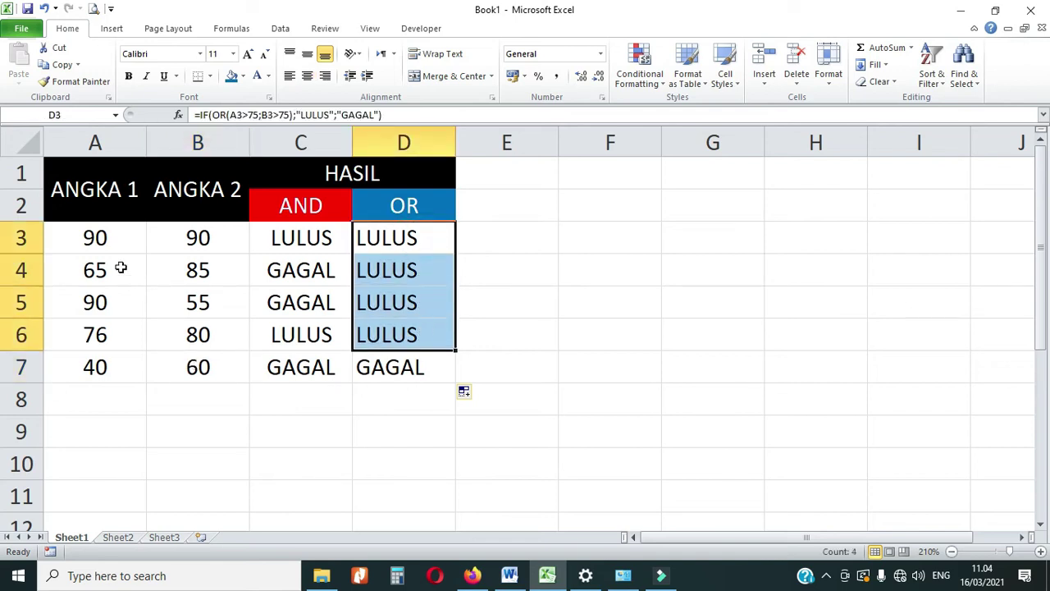
left_click(108, 237)
left_click(197, 238)
left_click(98, 270)
left_click(196, 269)
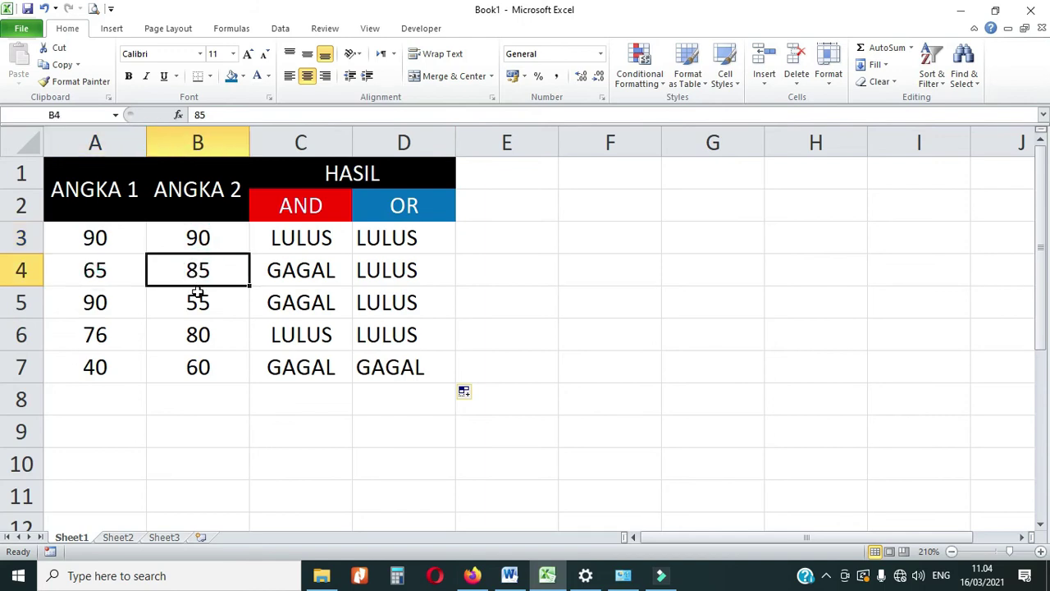
left_click(410, 265)
Step: Check the OR results in rows 5 and 6 against their ANGKA 1 and ANGKA 2 values
left_click(190, 300)
left_click(119, 302)
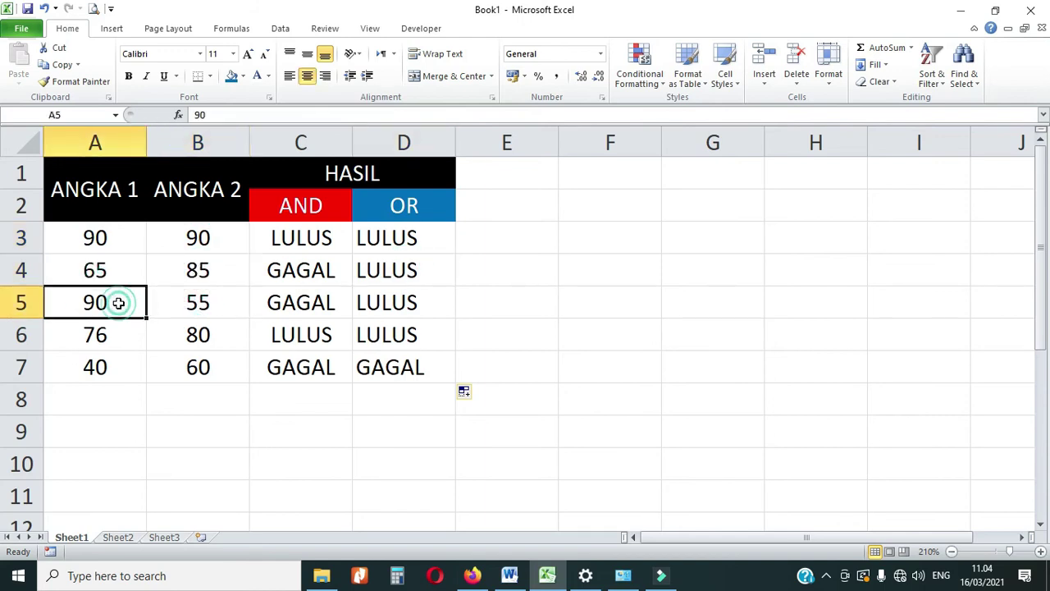
left_click(194, 302)
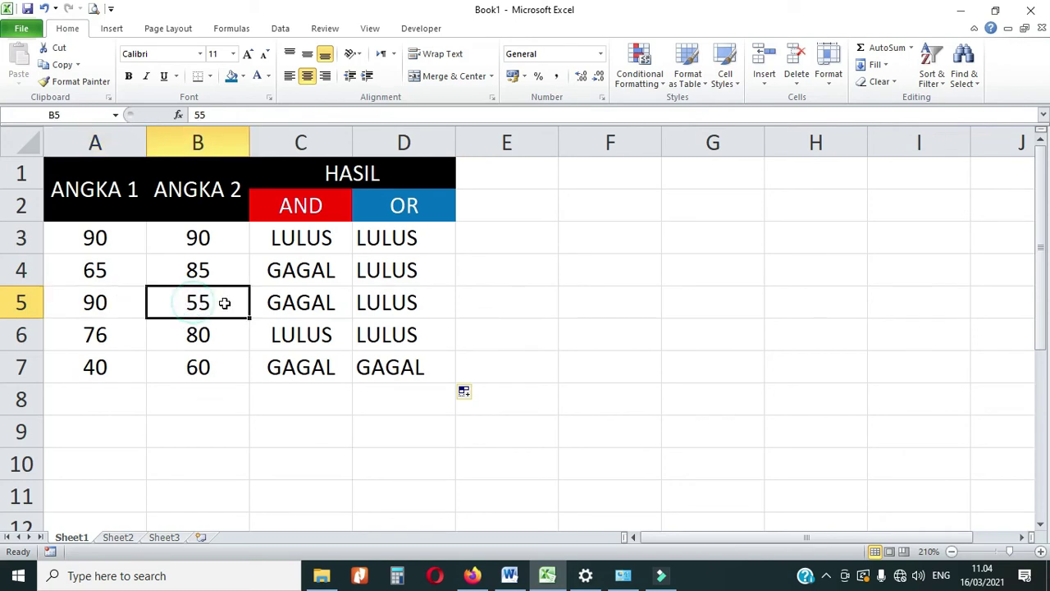
left_click(98, 303)
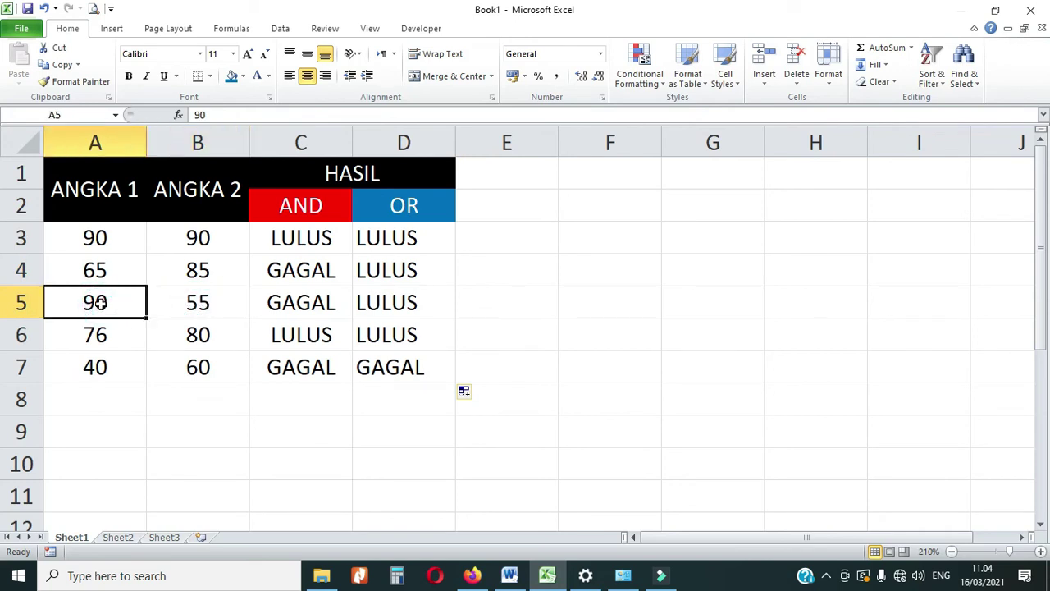
left_click(412, 304)
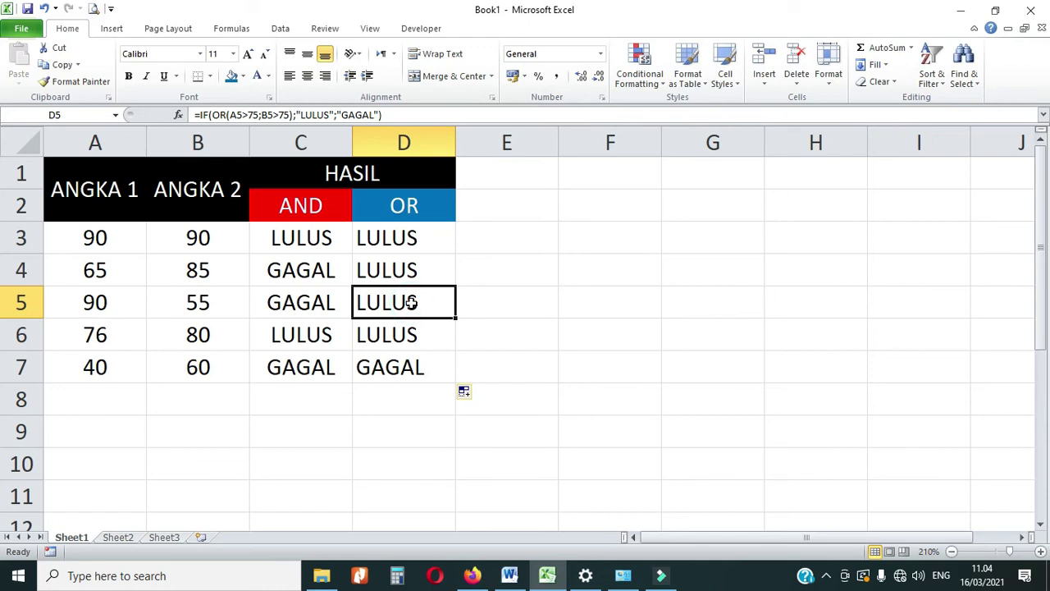
left_click(95, 336)
left_click(181, 336)
left_click(96, 337)
left_click(184, 337)
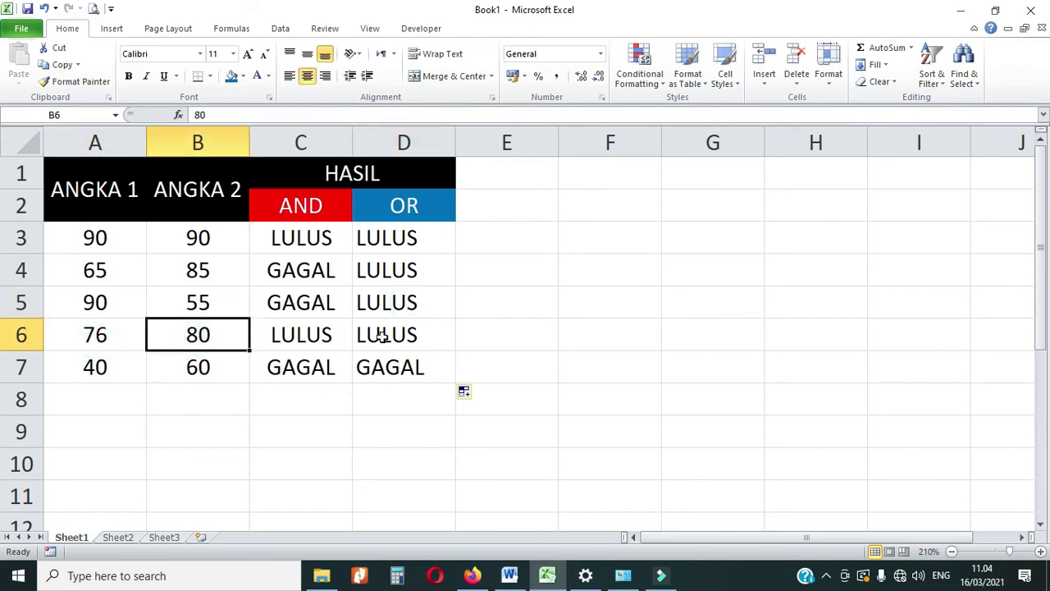
left_click(422, 335)
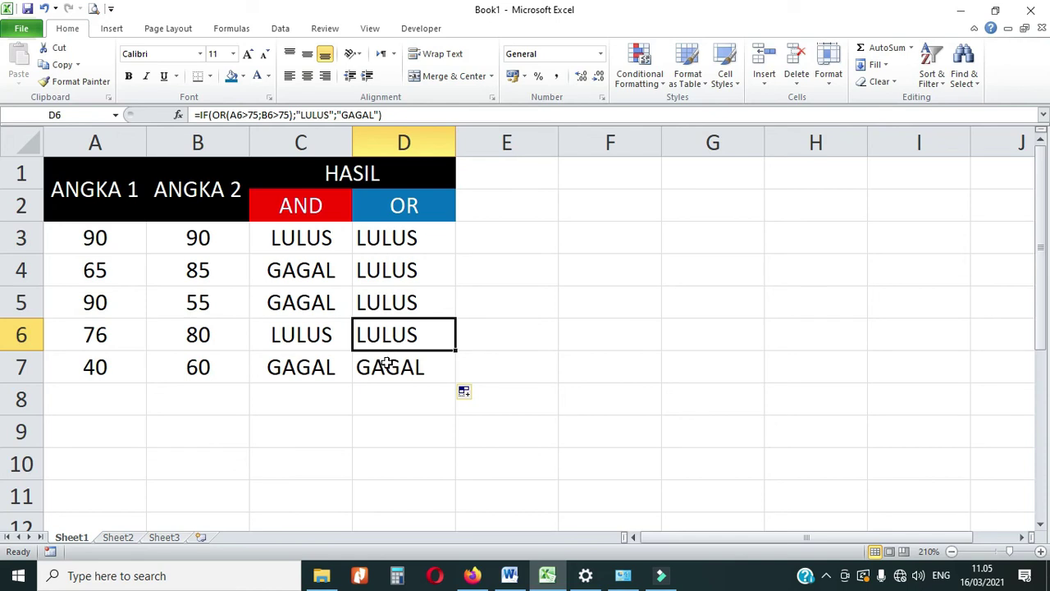
Step: Enter the heading NOT in E2 and center it horizontally
left_click(511, 206)
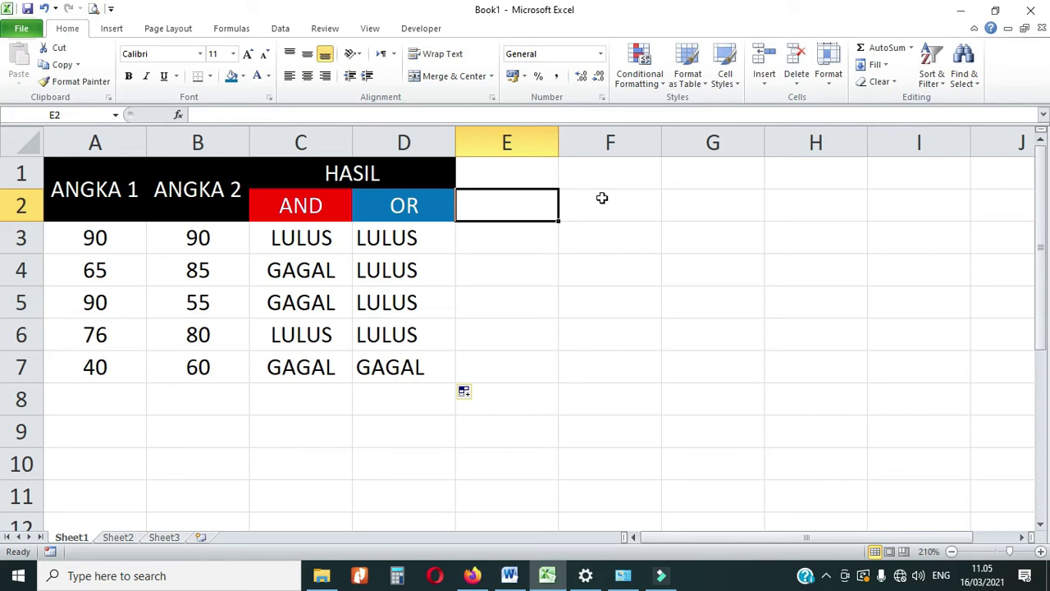
type("not")
key("BackSpace")
key("BackSpace")
key("BackSpace")
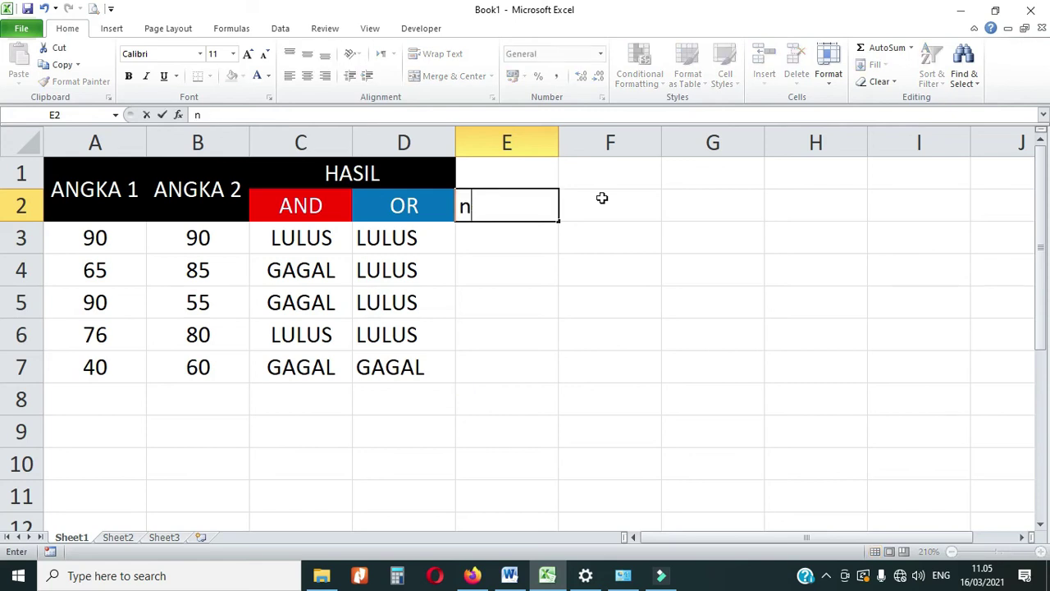
type("NOT")
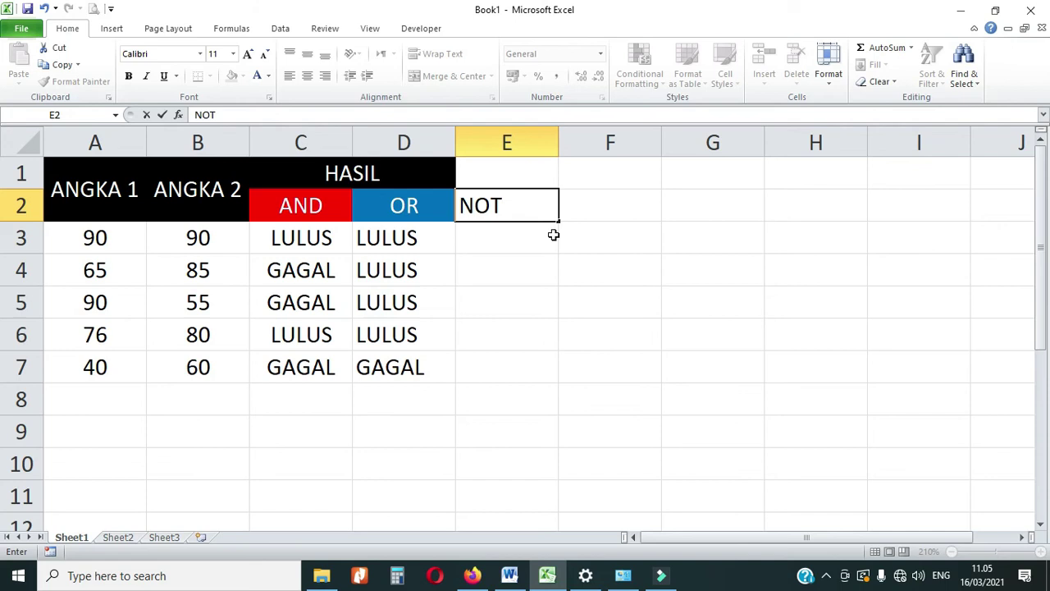
left_click(528, 267)
left_click(520, 215)
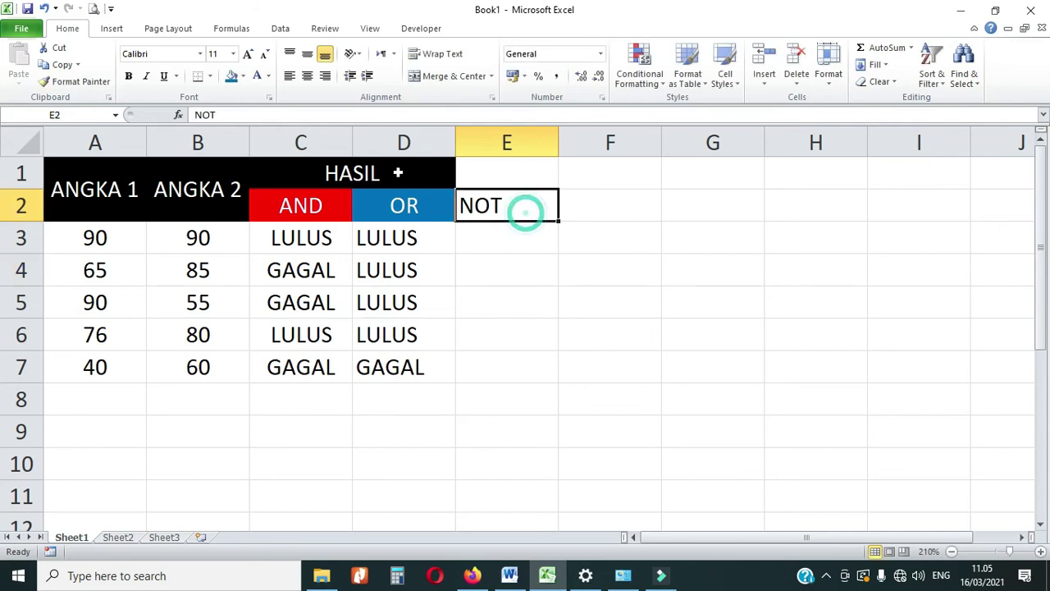
left_click(307, 75)
left_click(510, 228)
left_click(513, 205)
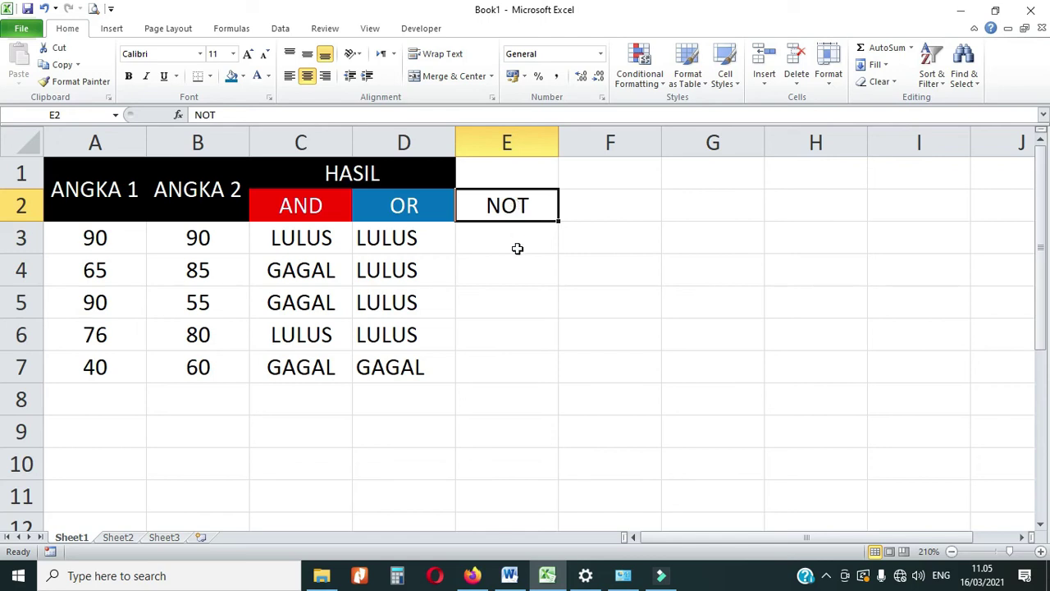
Step: Begin the NOT column formula in E3 with =IF(NOT(A3>75)
left_click(120, 237)
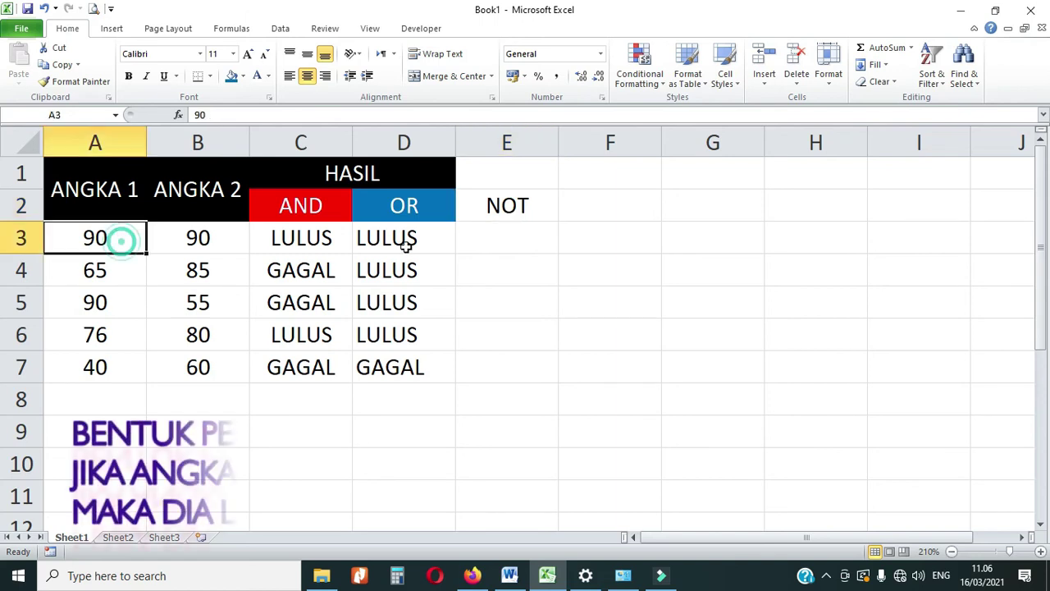
left_click(506, 236)
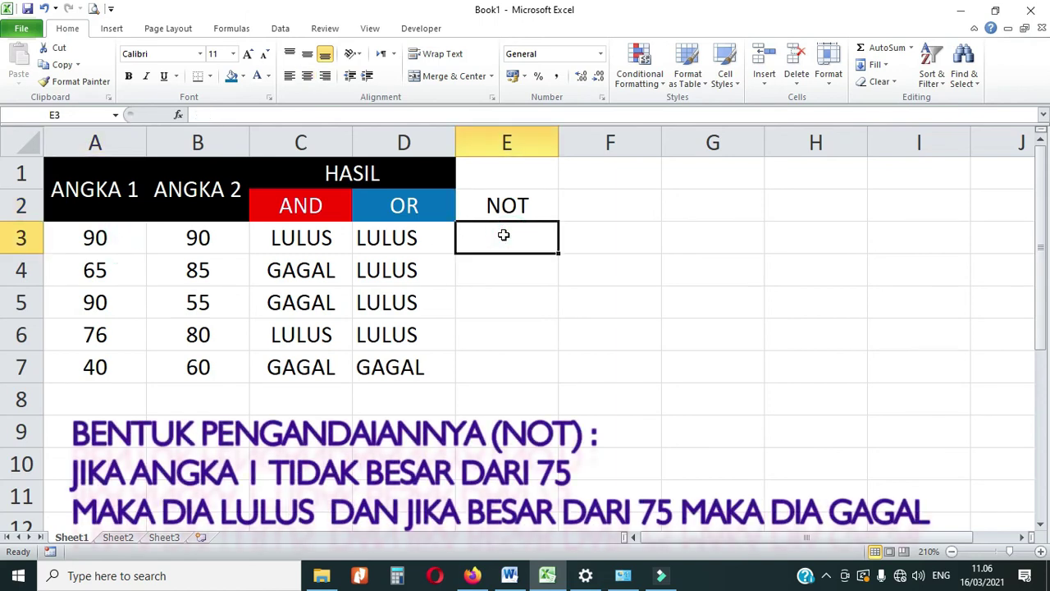
type("=IF")
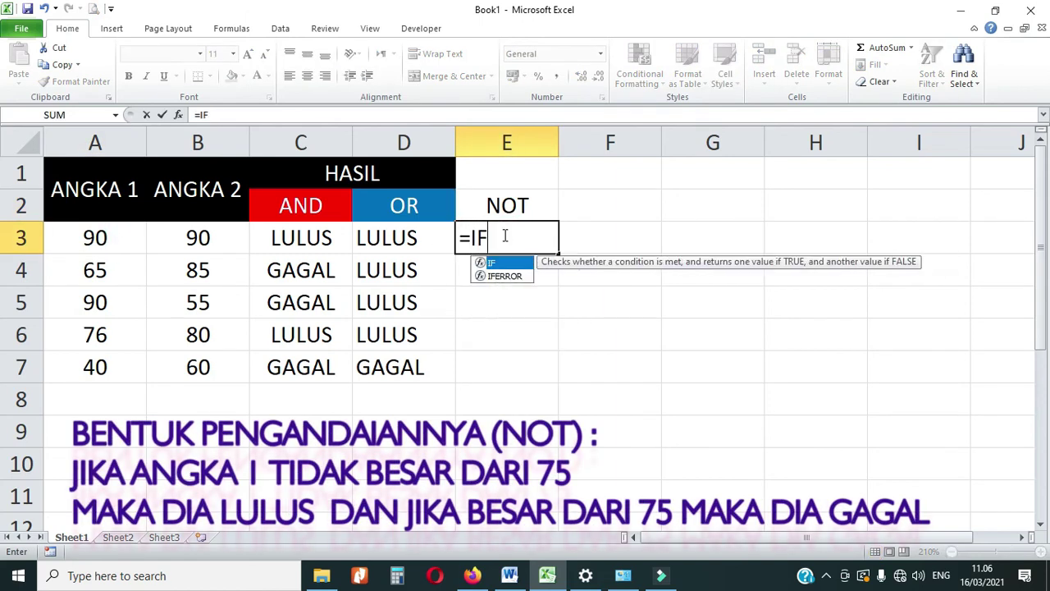
type("(NOT")
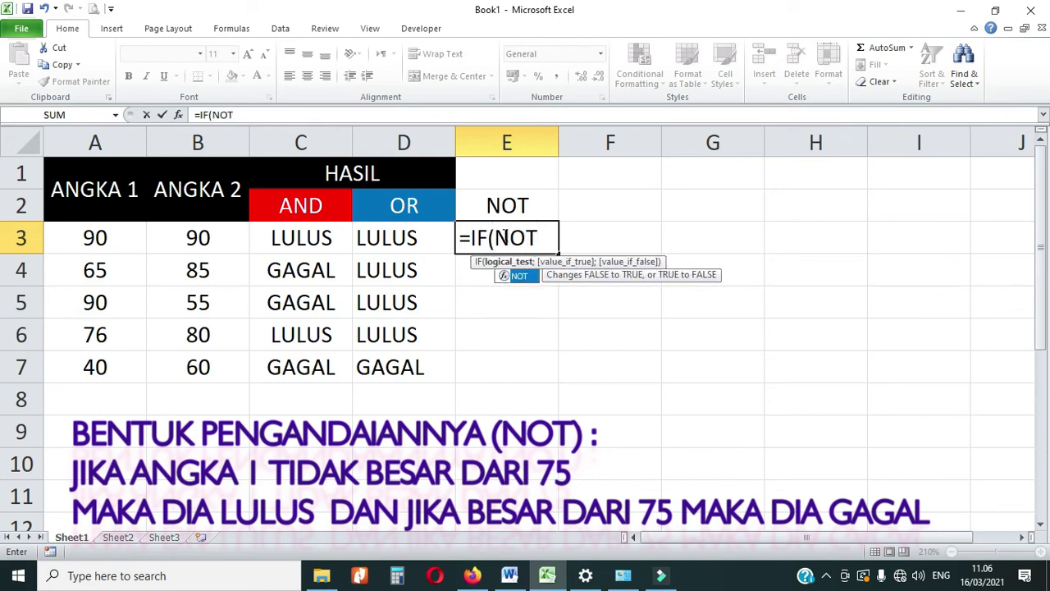
type("(")
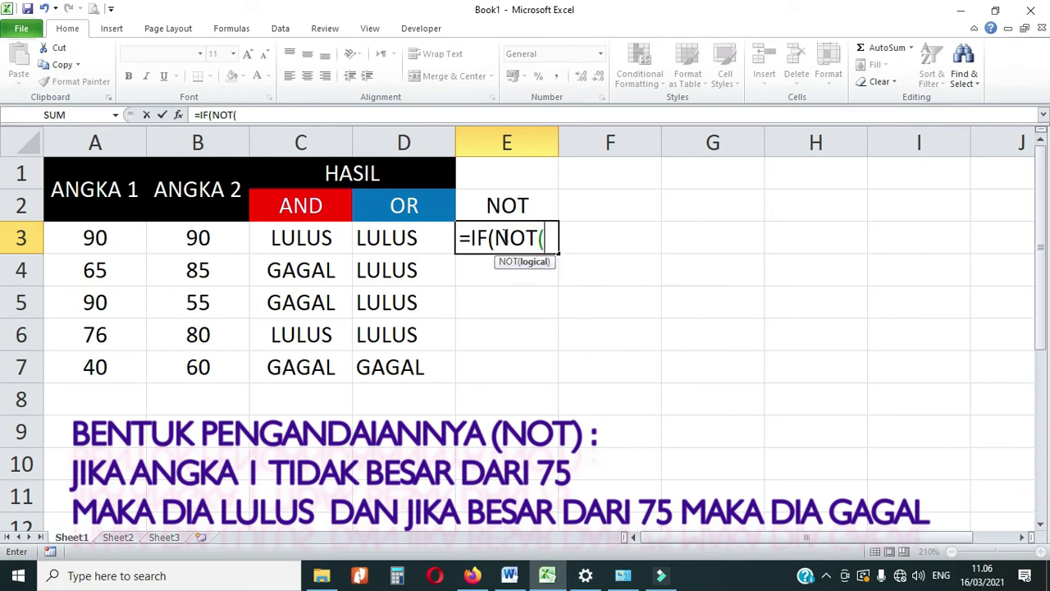
type("A")
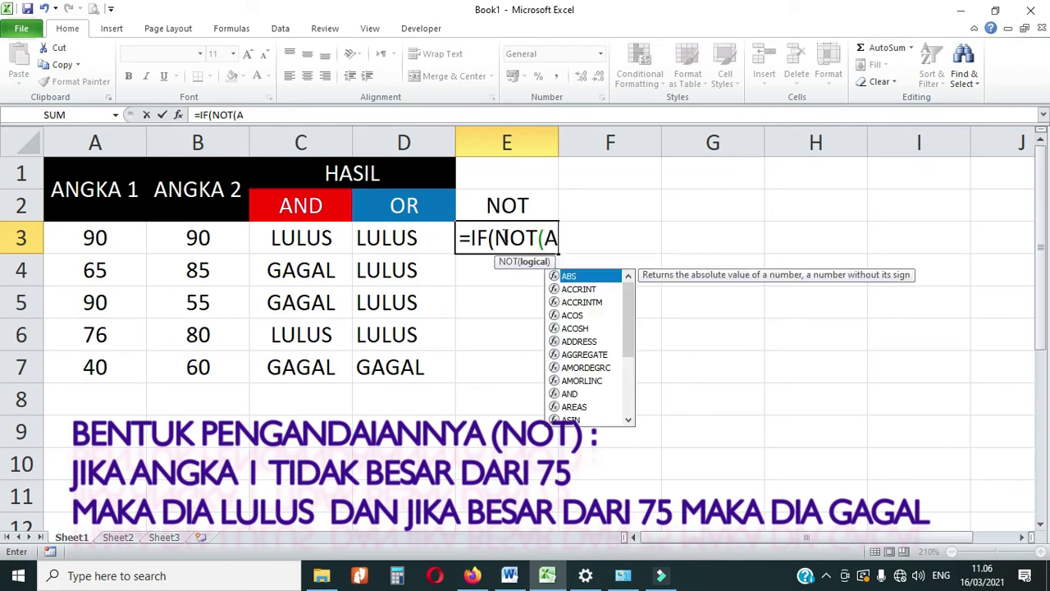
type("3>")
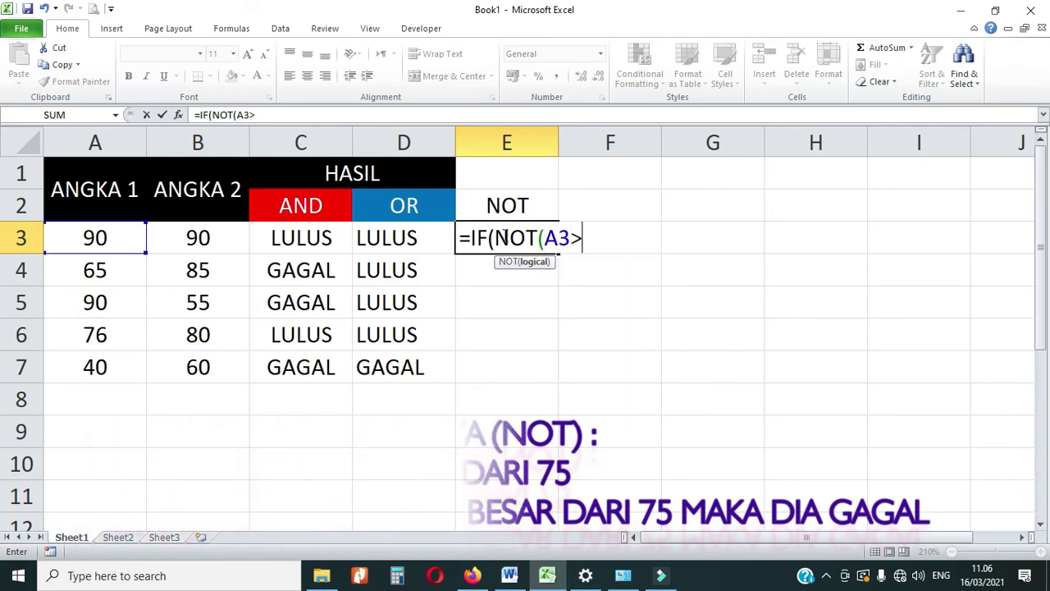
type("75)")
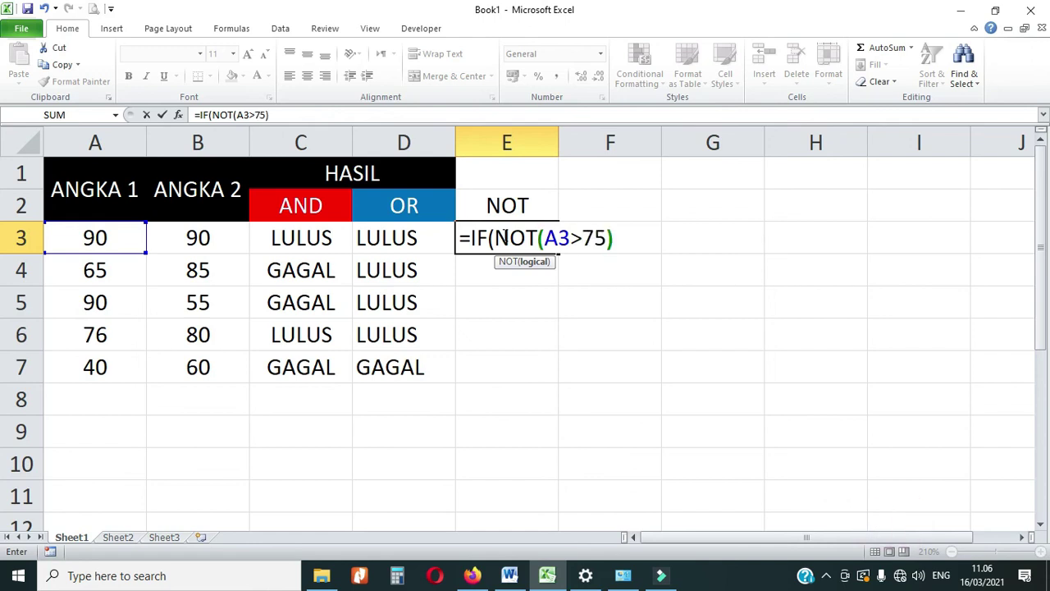
Step: Add "LULUS" as the true result and "GAGAL" as the false result, close the IF function and enter the E3 formula
type(";")
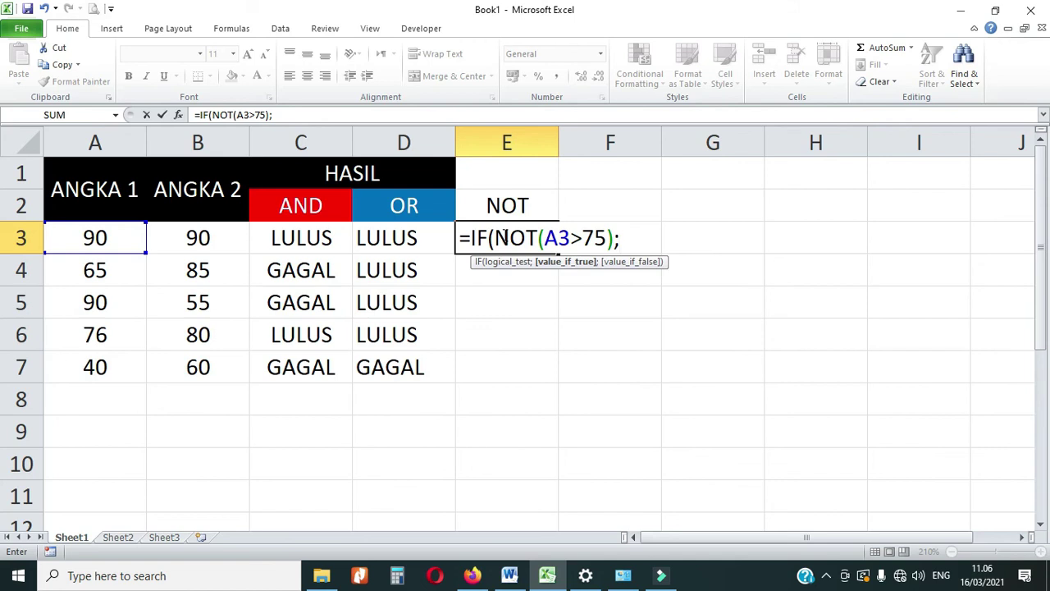
type("\"LULUS\";\"G")
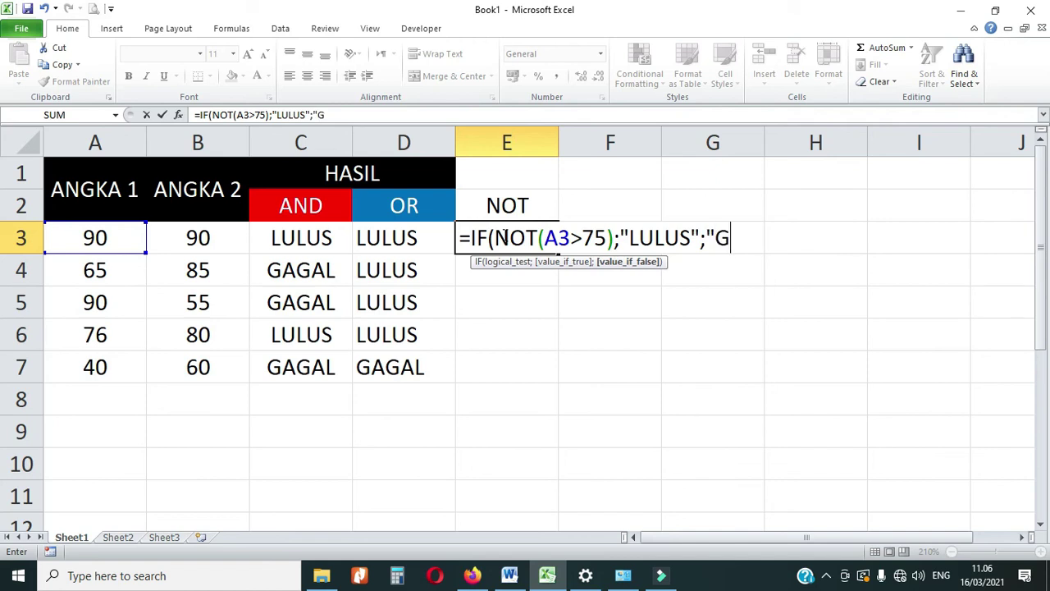
type("AGAL\")")
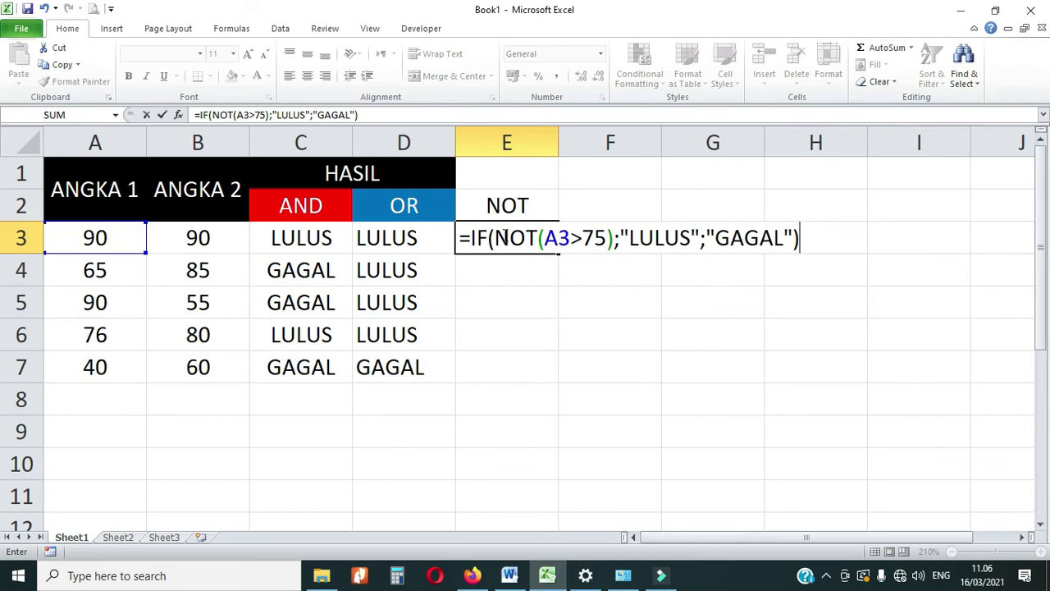
key("Return")
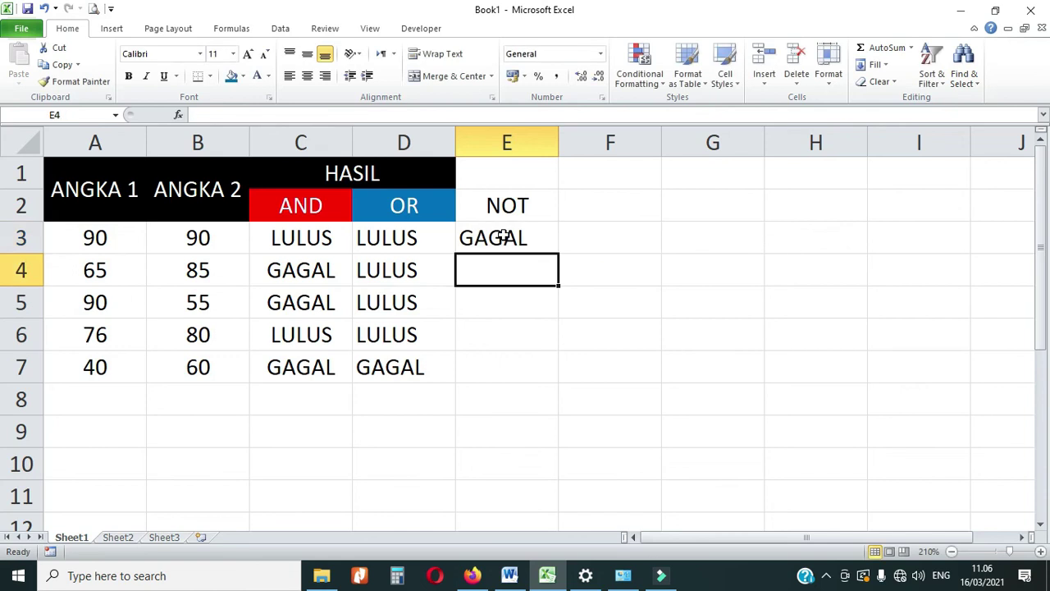
Step: Fill the NOT formula from E3 down to E7
left_click(504, 237)
left_click_drag(558, 253, 543, 374)
left_click(514, 239)
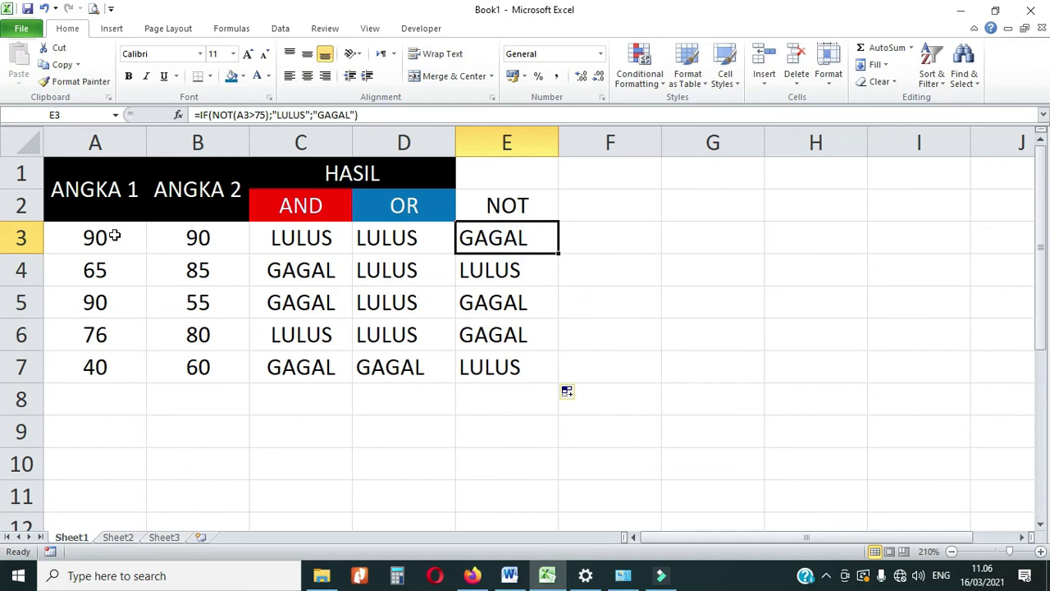
Step: Review the ANGKA 1 values in A3:A7 against the NOT results in E3:E7 and the formula in E3
left_click_drag(114, 236, 118, 365)
left_click_drag(471, 243, 500, 367)
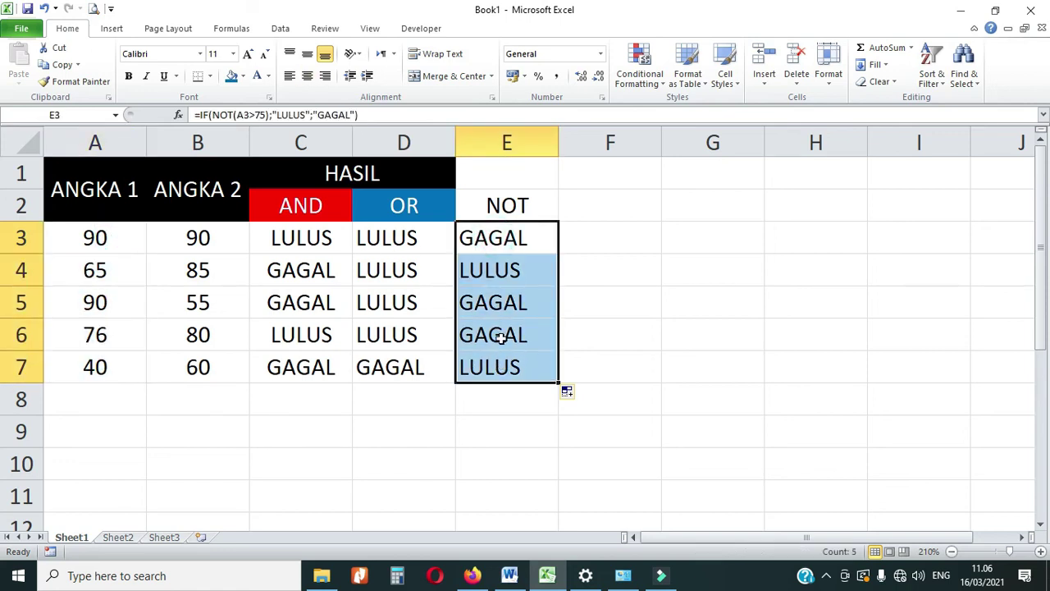
left_click(510, 237)
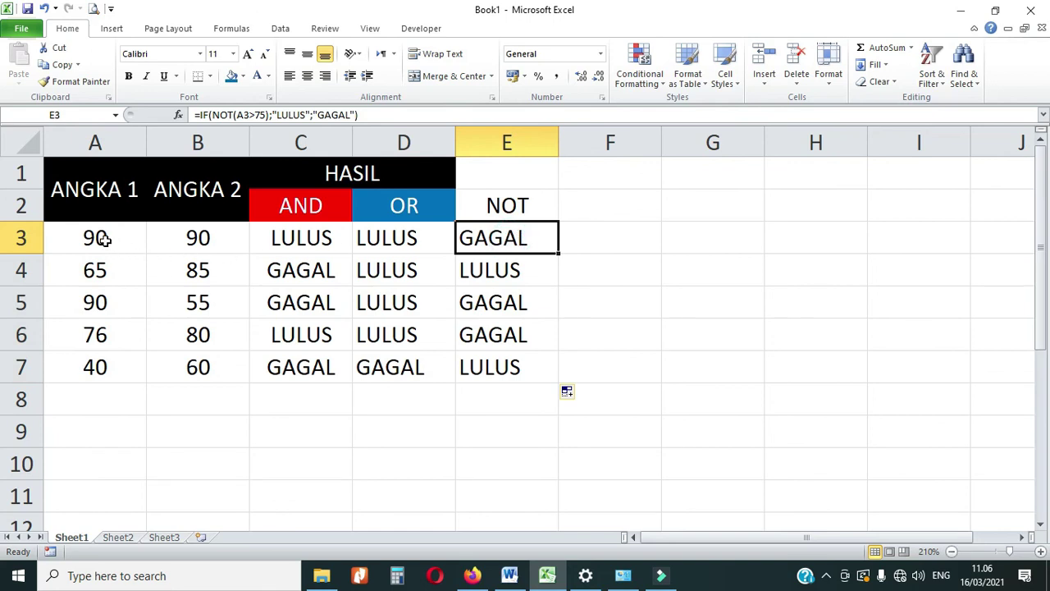
left_click_drag(104, 238, 104, 362)
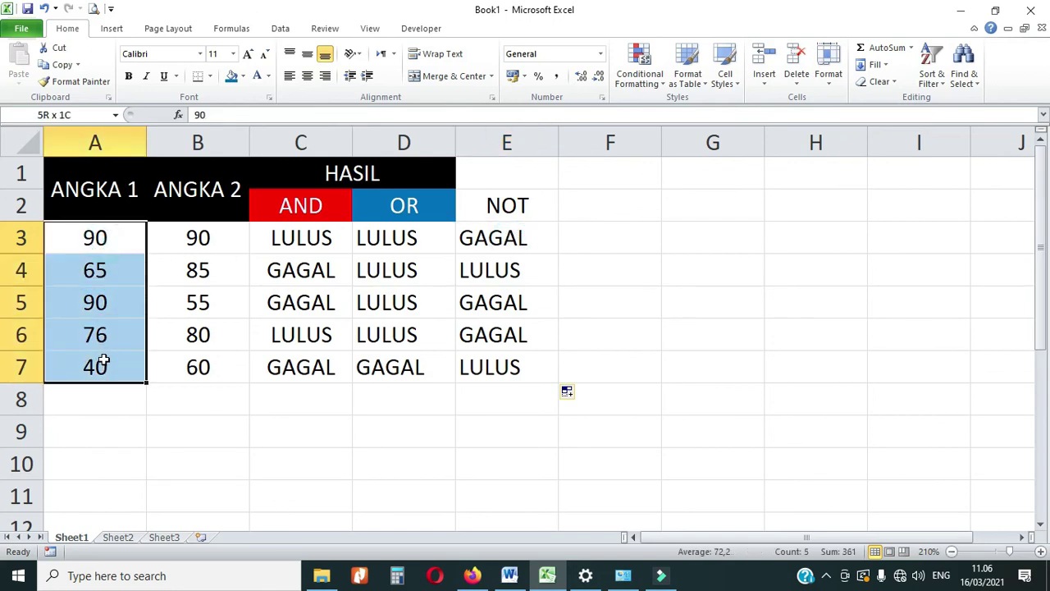
left_click(517, 205)
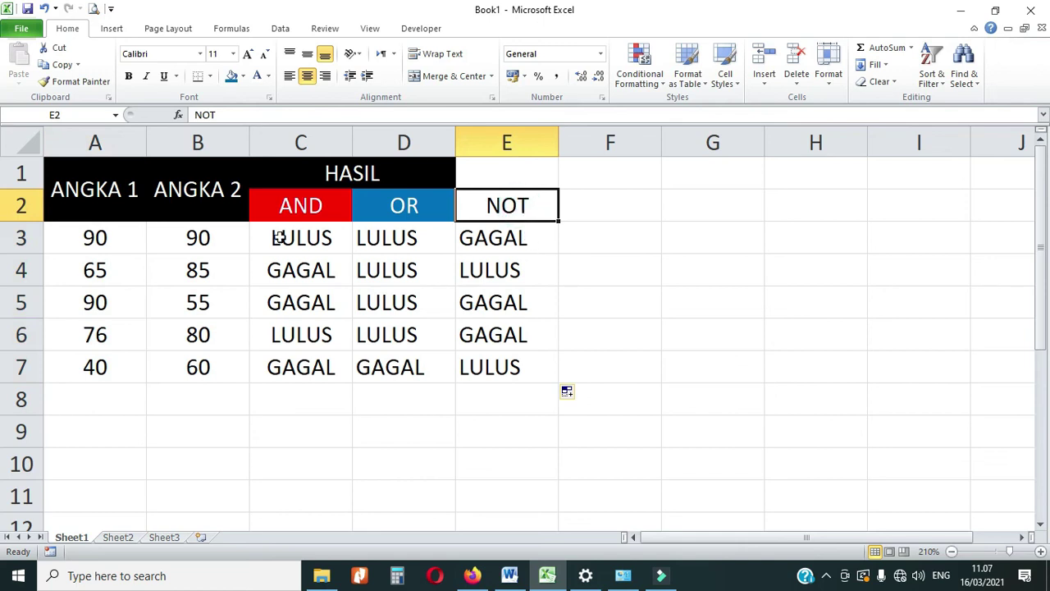
Step: Compare each ANGKA 1 value with its NOT result row by row, from row 3 to row 7
left_click(95, 237)
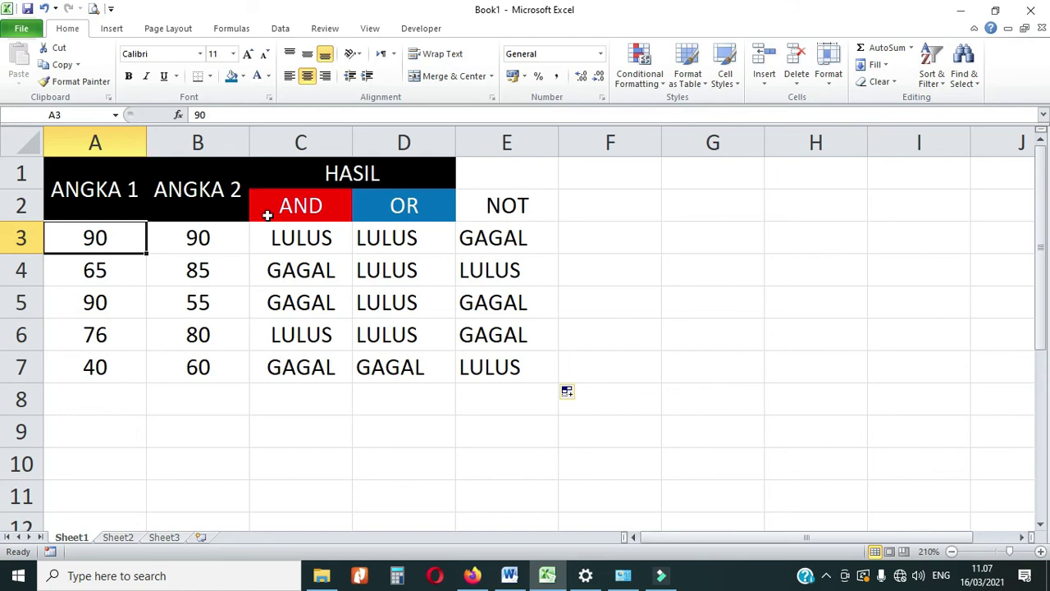
left_click(507, 242)
left_click(95, 273)
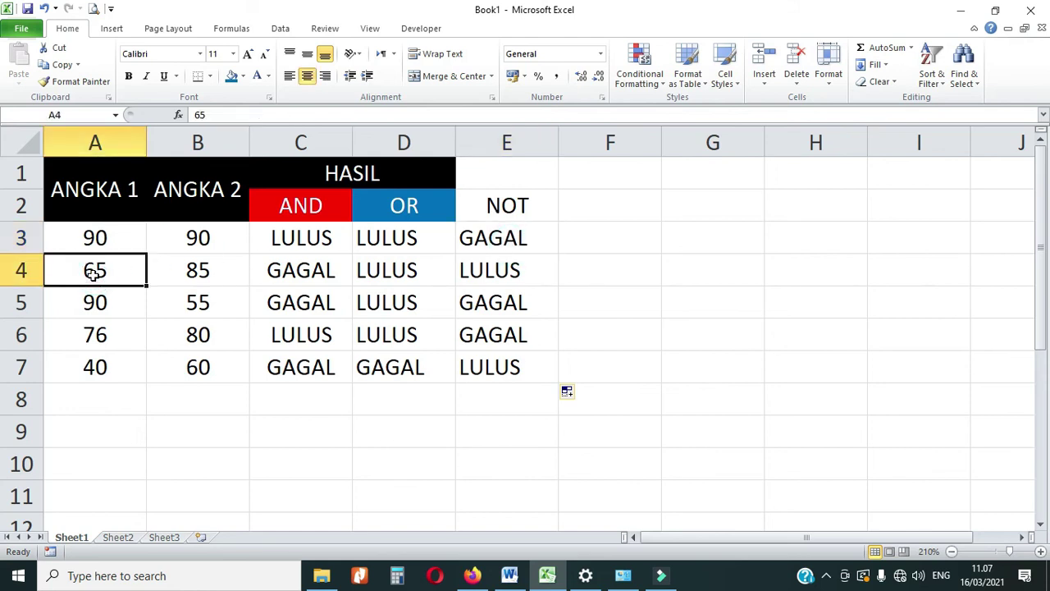
left_click(493, 273)
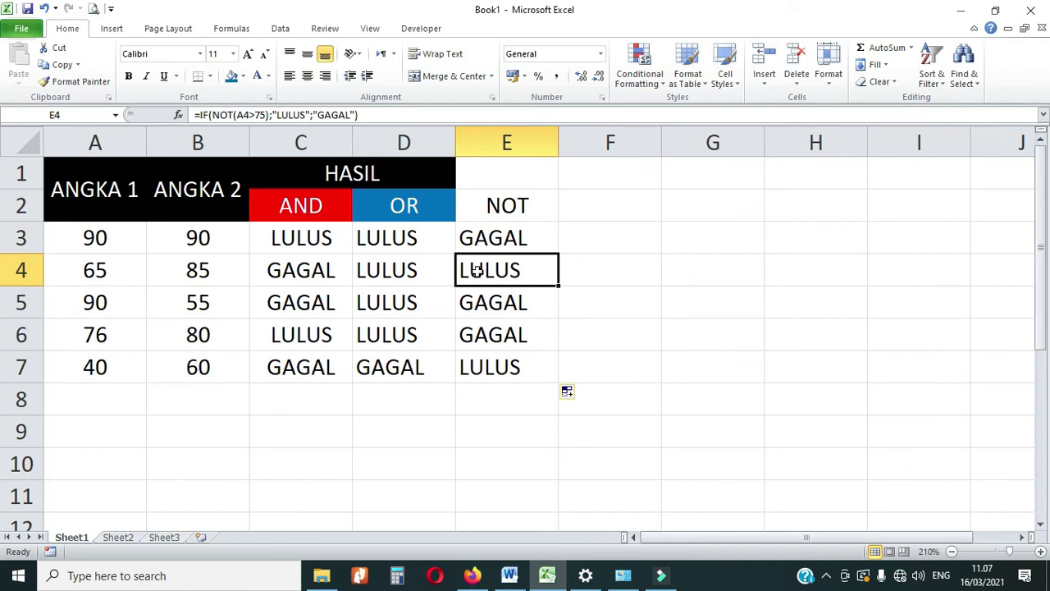
left_click(93, 307)
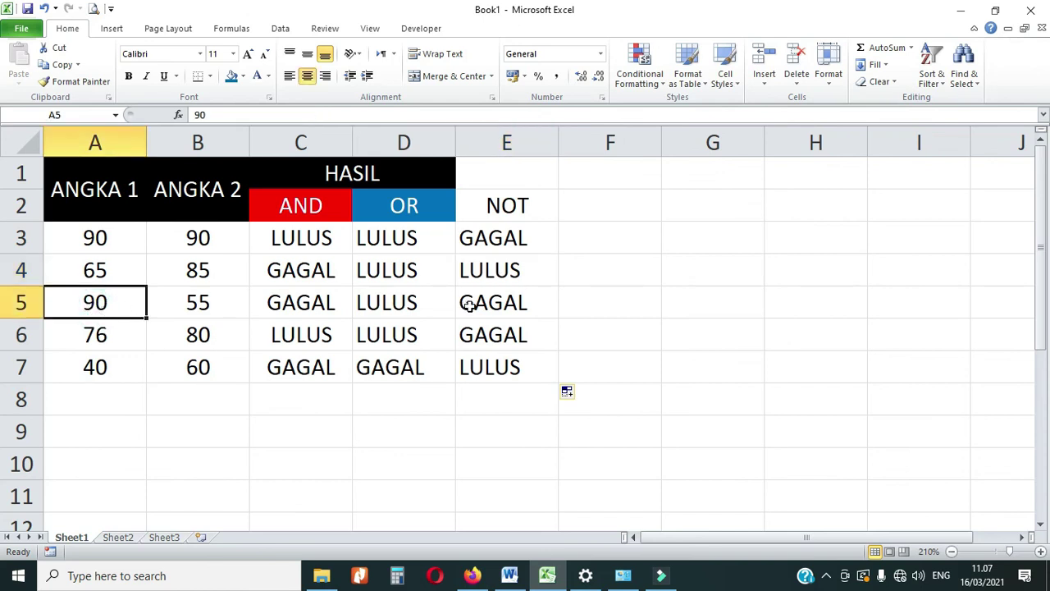
left_click(501, 303)
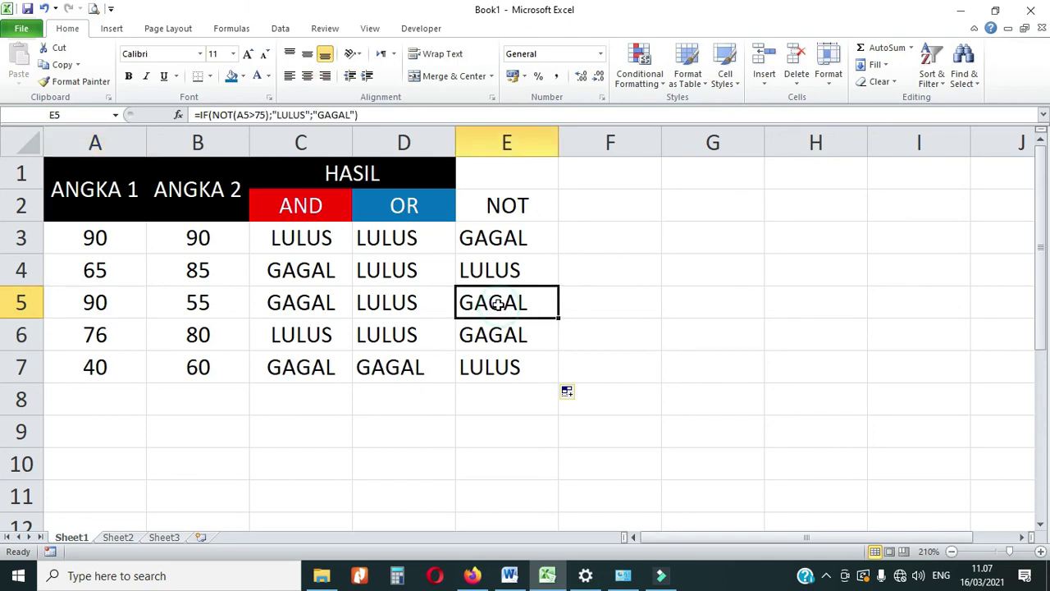
left_click(91, 336)
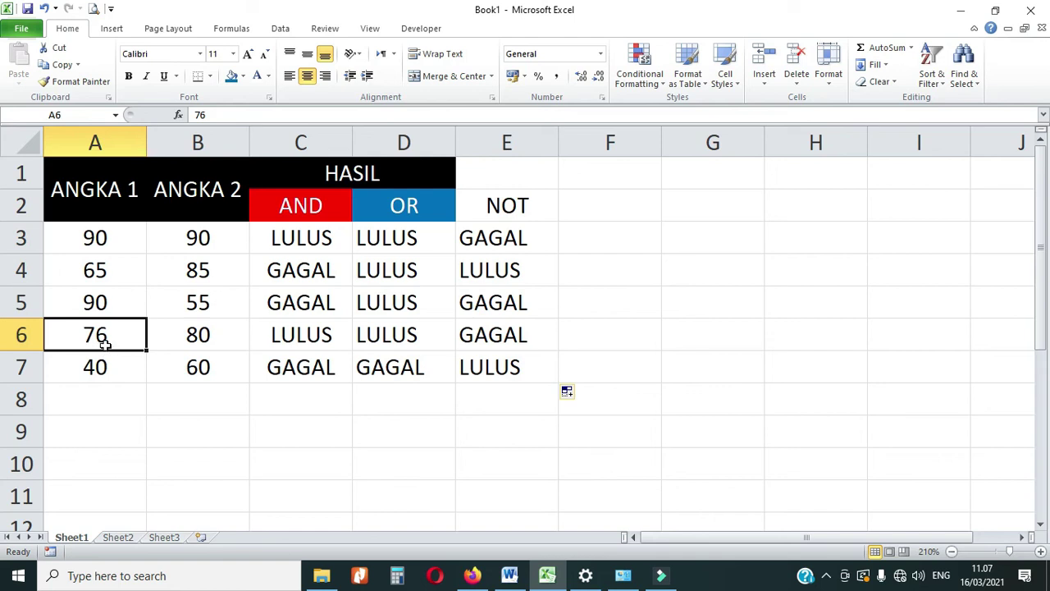
left_click(502, 339)
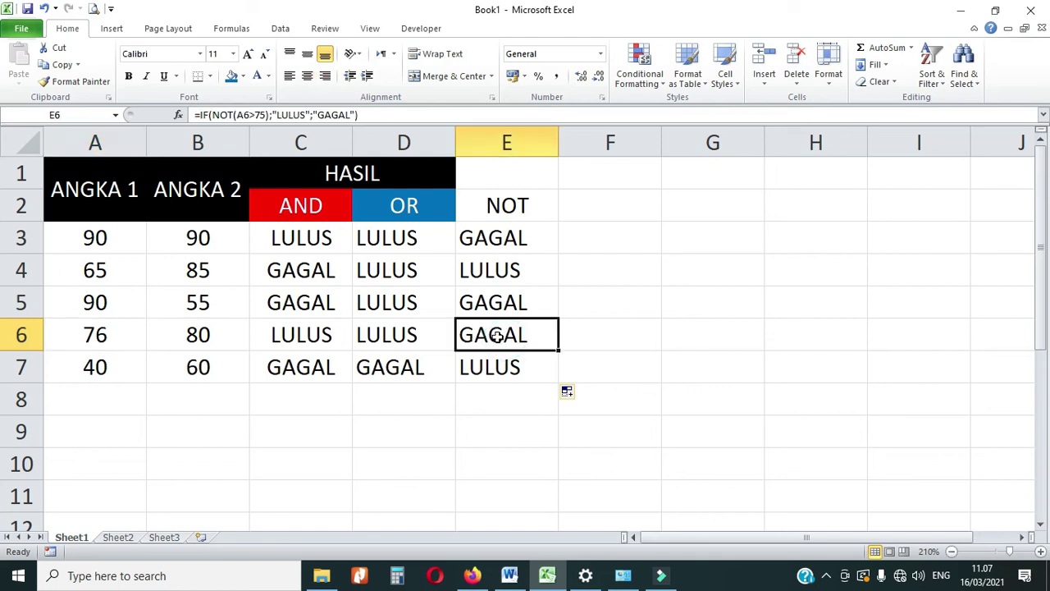
left_click(97, 364)
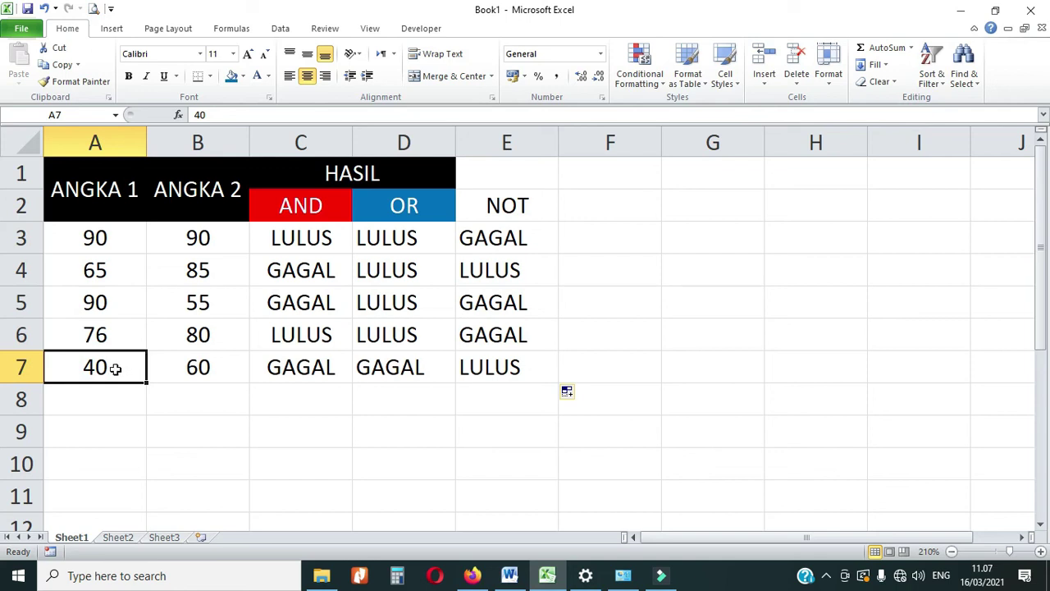
left_click(497, 368)
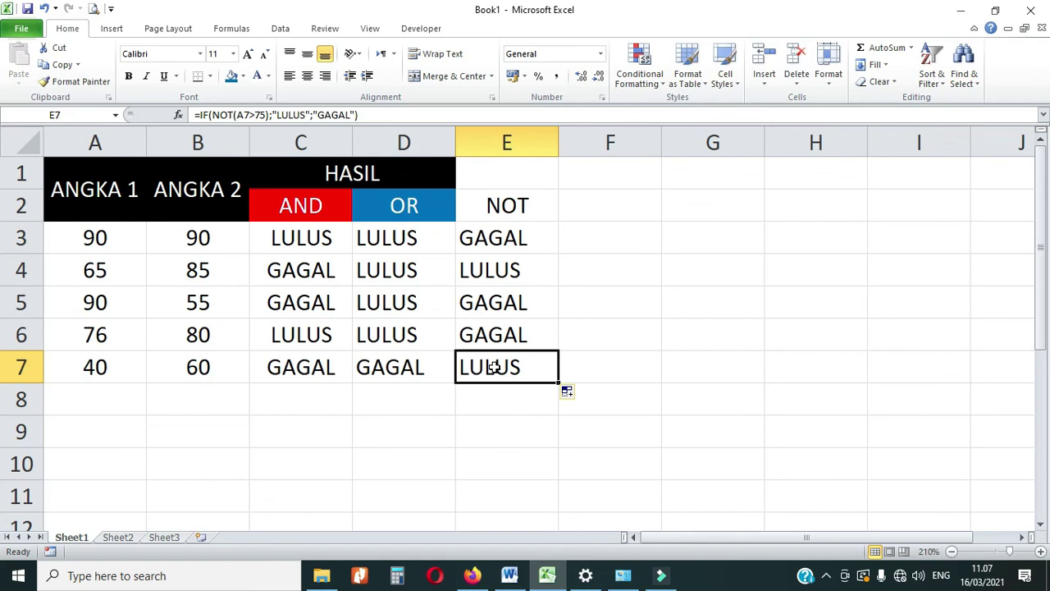